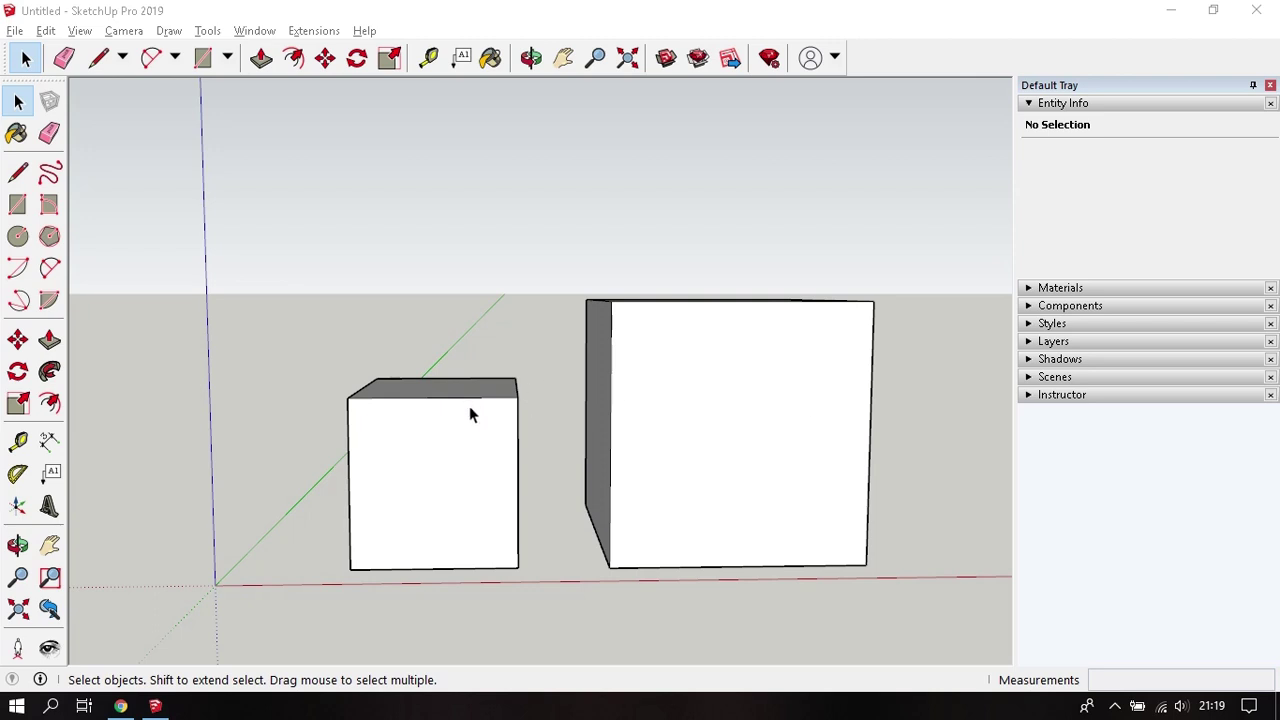
# - Orbit the camera upward so both white boxes are seen from a higher angle
pyautogui.moveTo(450, 446)
pyautogui.mouseDown(button='middle')
pyautogui.moveTo(574, 400)
pyautogui.moveTo(533, 540)
pyautogui.moveTo(481, 509)
pyautogui.moveTo(446, 334)
pyautogui.moveTo(469, 351)
pyautogui.mouseUp(button='middle')
# - Trace a closed four-edge rectangle on the ground in front of the boxes with the Line tool
pyautogui.scroll(1, 493, 555)
pyautogui.press('l')
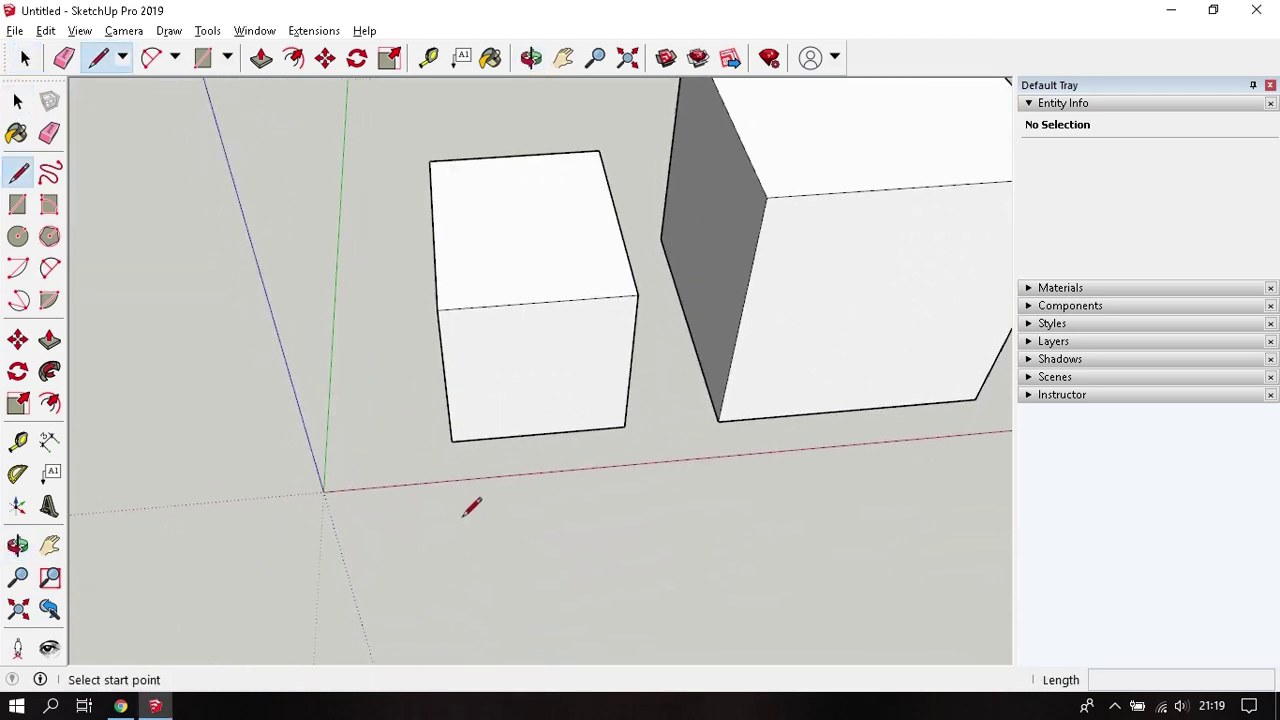
pyautogui.click(463, 521)
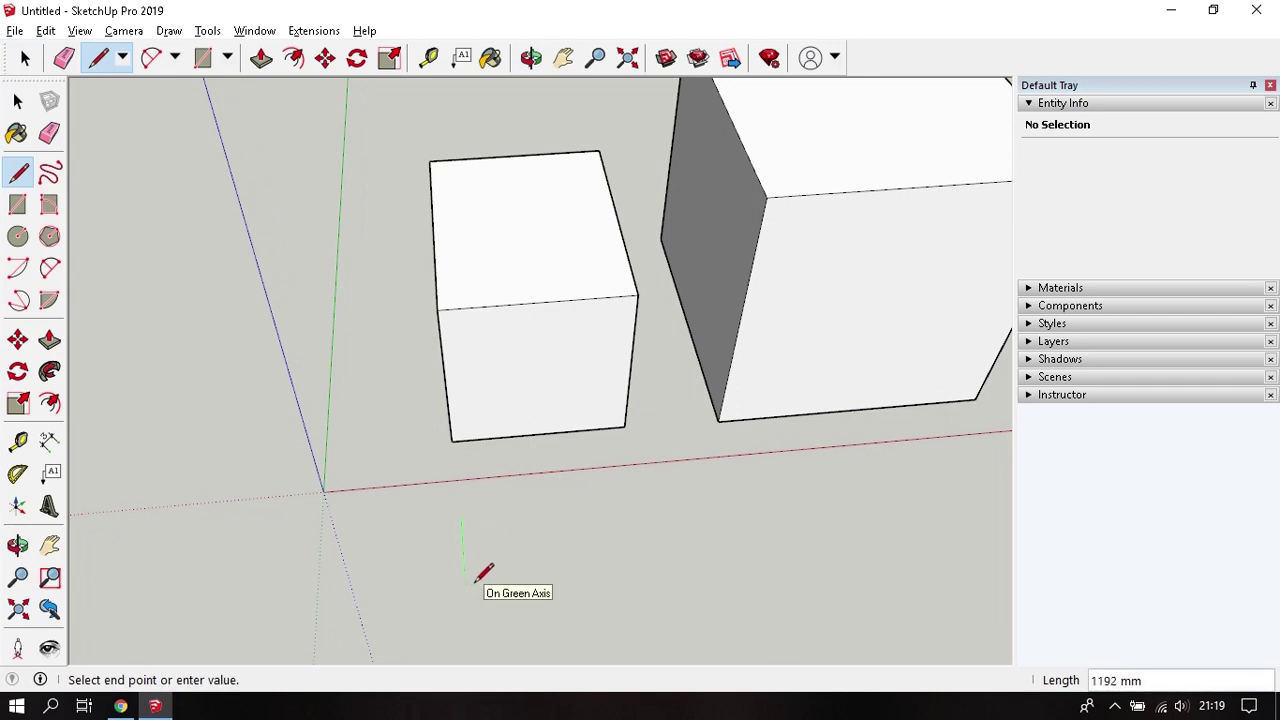
pyautogui.click(464, 583)
pyautogui.click(549, 577)
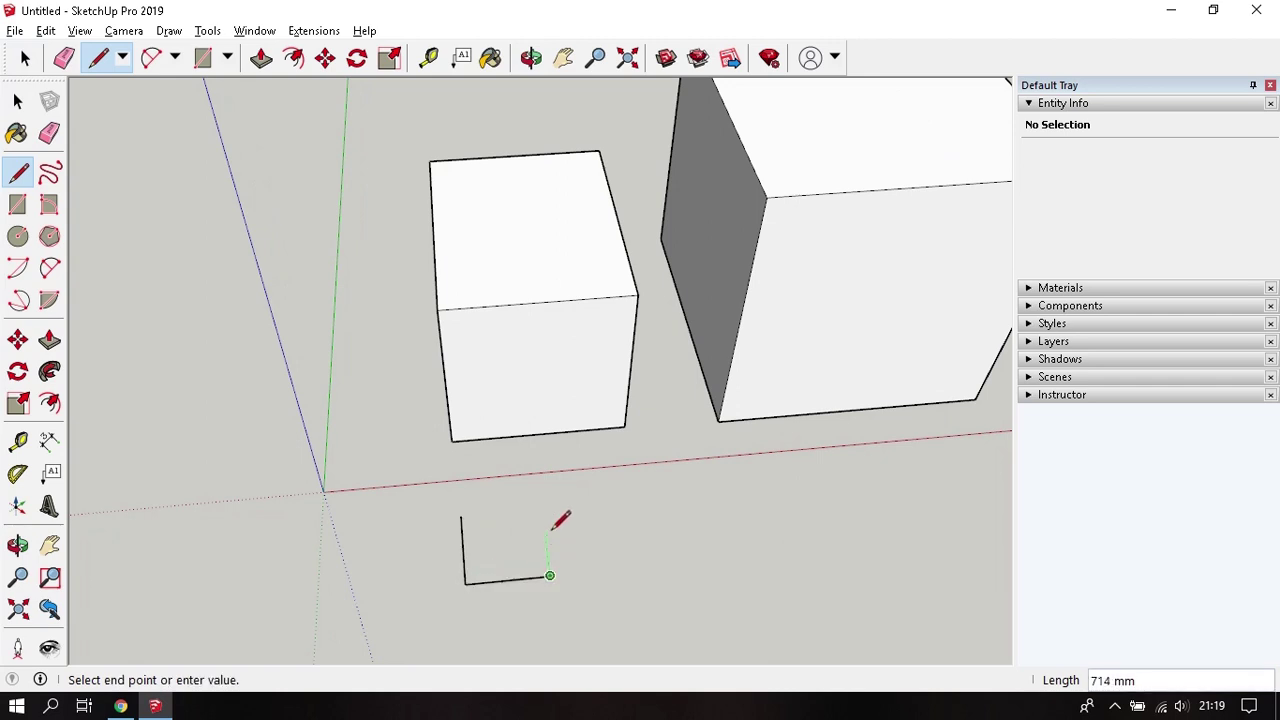
pyautogui.click(540, 509)
pyautogui.click(463, 515)
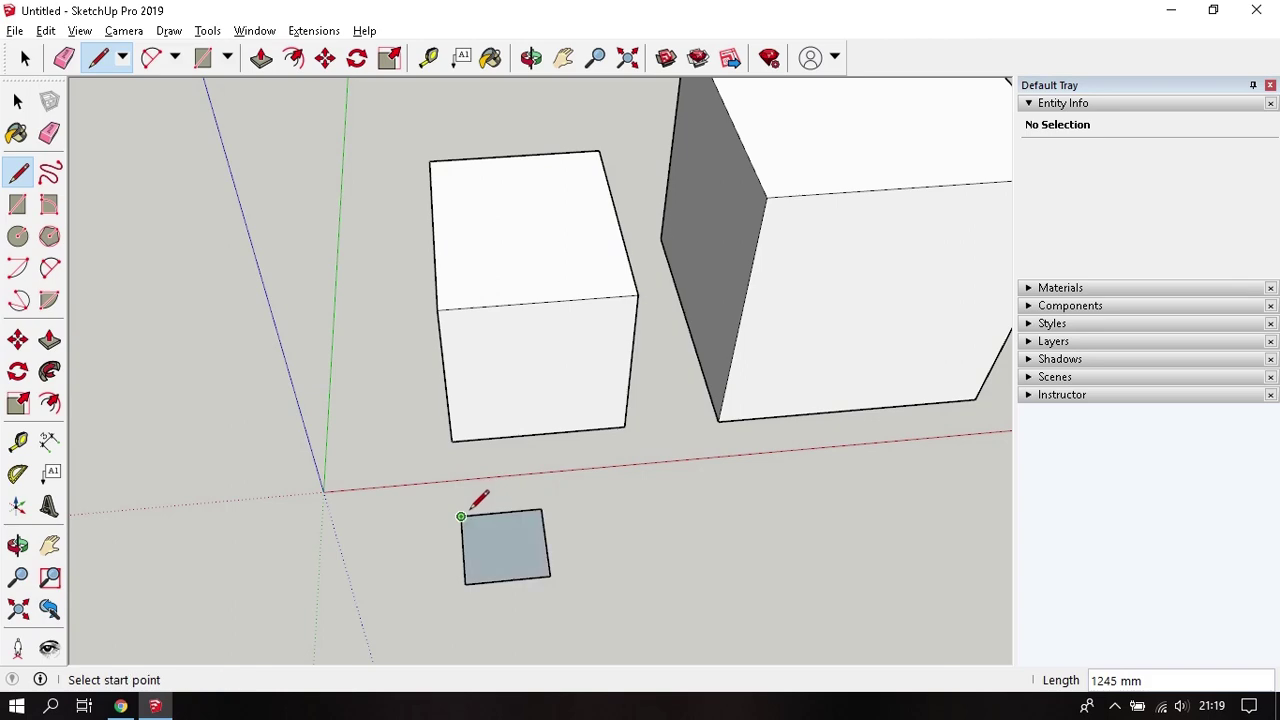
pyautogui.press('space')
pyautogui.moveTo(480, 505)
pyautogui.mouseDown(button='middle')
pyautogui.moveTo(511, 581)
pyautogui.moveTo(603, 509)
pyautogui.moveTo(557, 551)
pyautogui.moveTo(509, 523)
pyautogui.moveTo(460, 456)
pyautogui.mouseUp(button='middle')
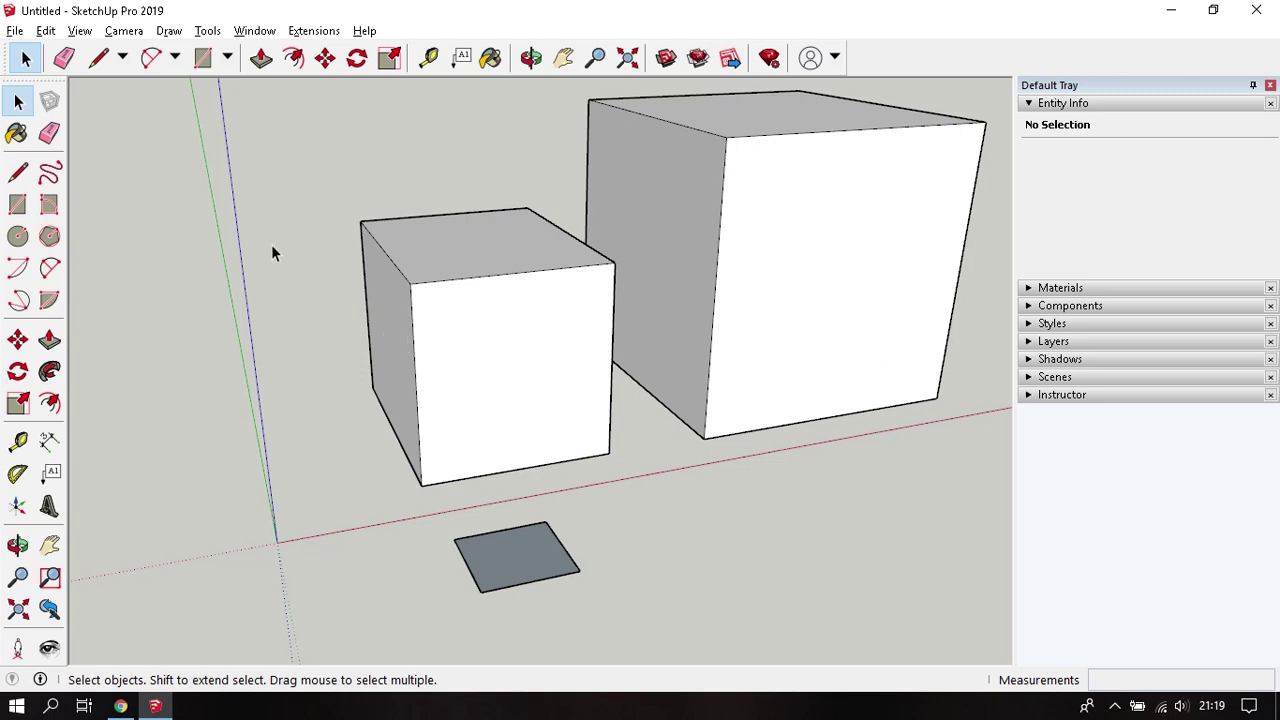
pyautogui.click(32, 60)
pyautogui.moveTo(462, 280); pyautogui.dragTo(435, 383, button='middle')
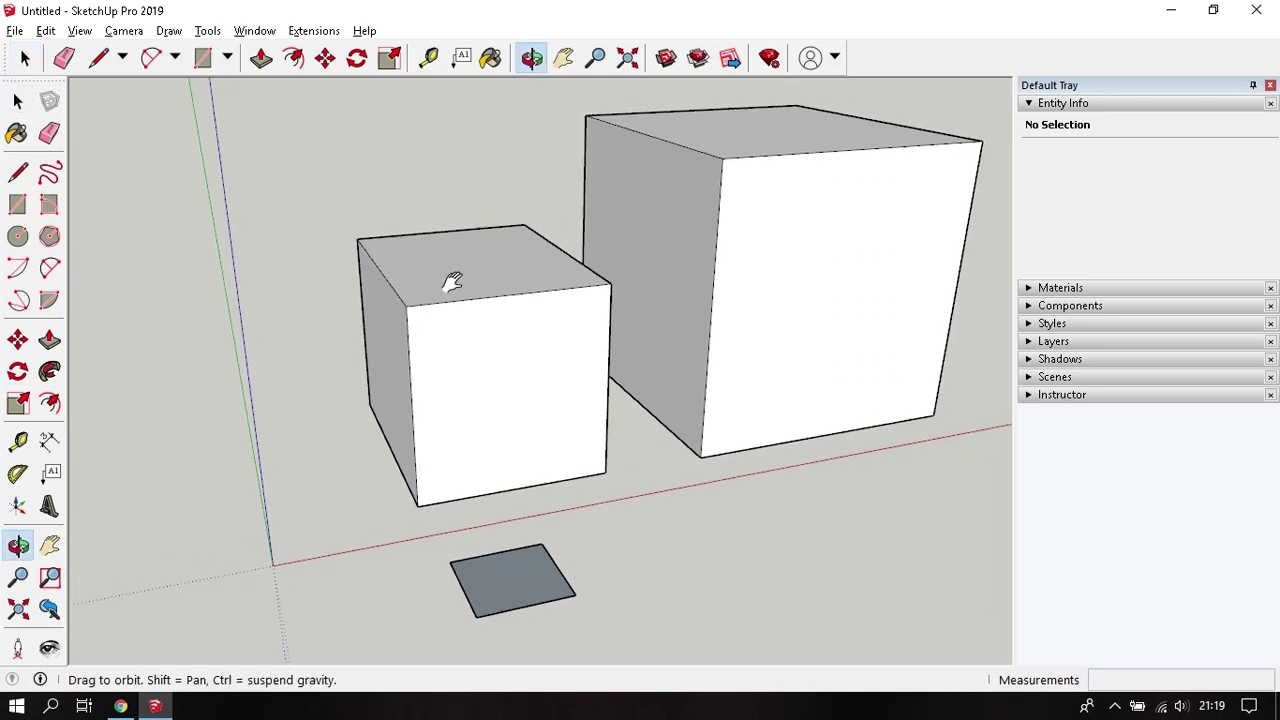
pyautogui.scroll(2, 436, 382)
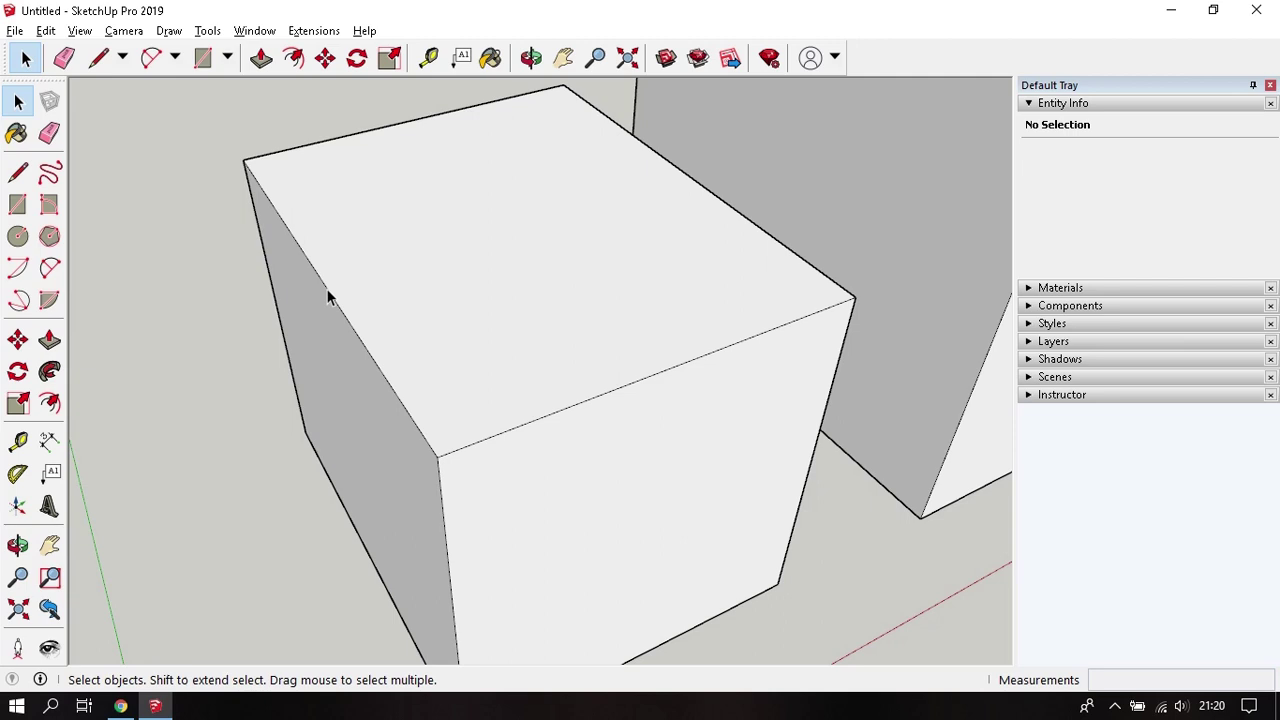
pyautogui.click(327, 295)
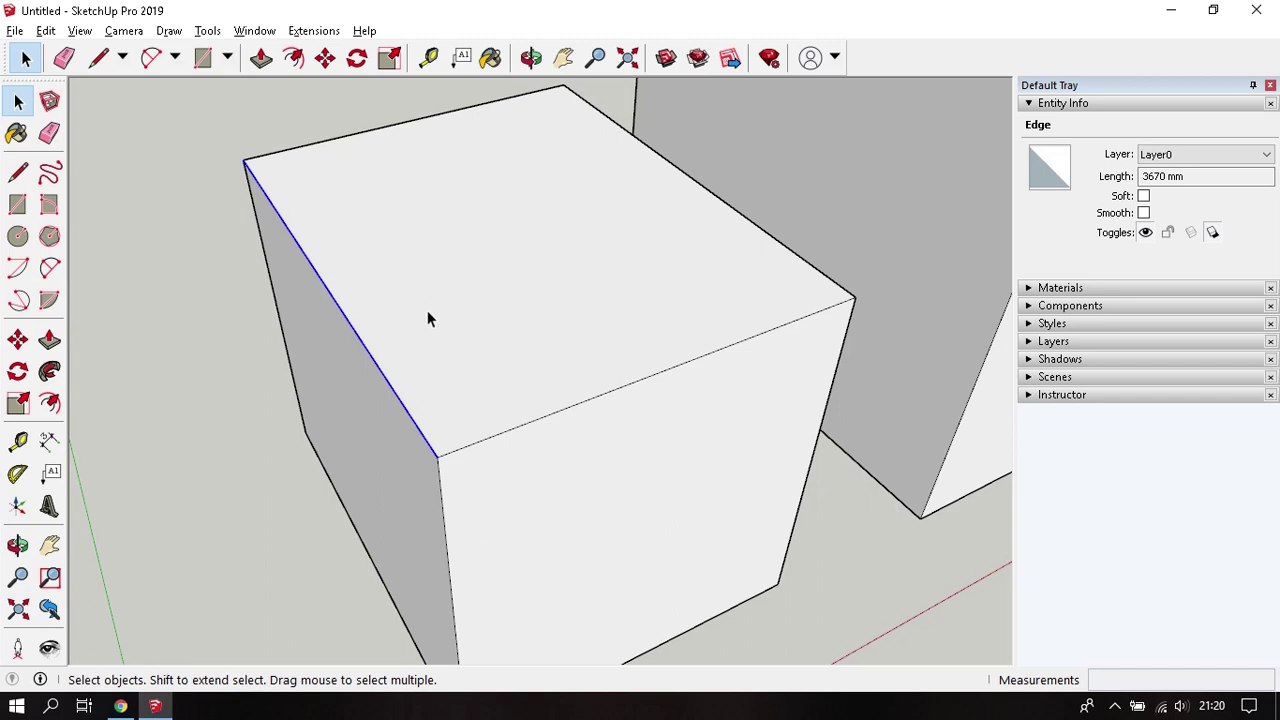
pyautogui.click(232, 368)
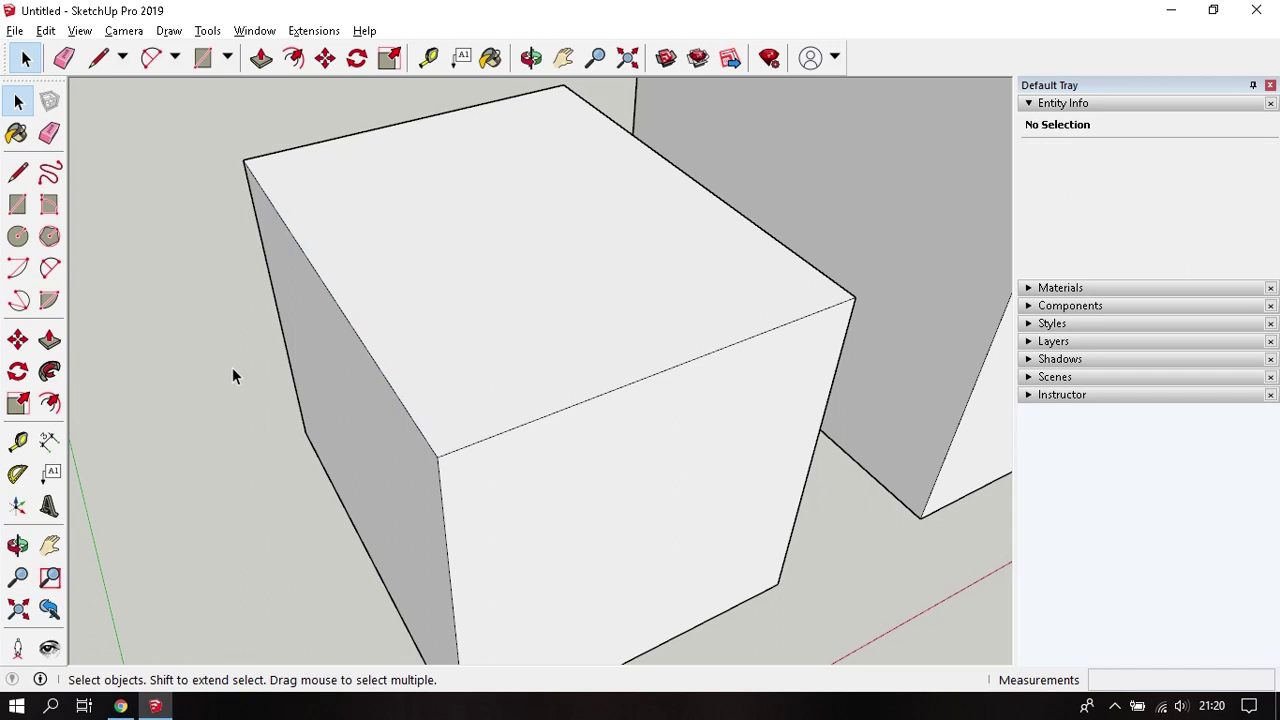
pyautogui.scroll(-2, 204, 443)
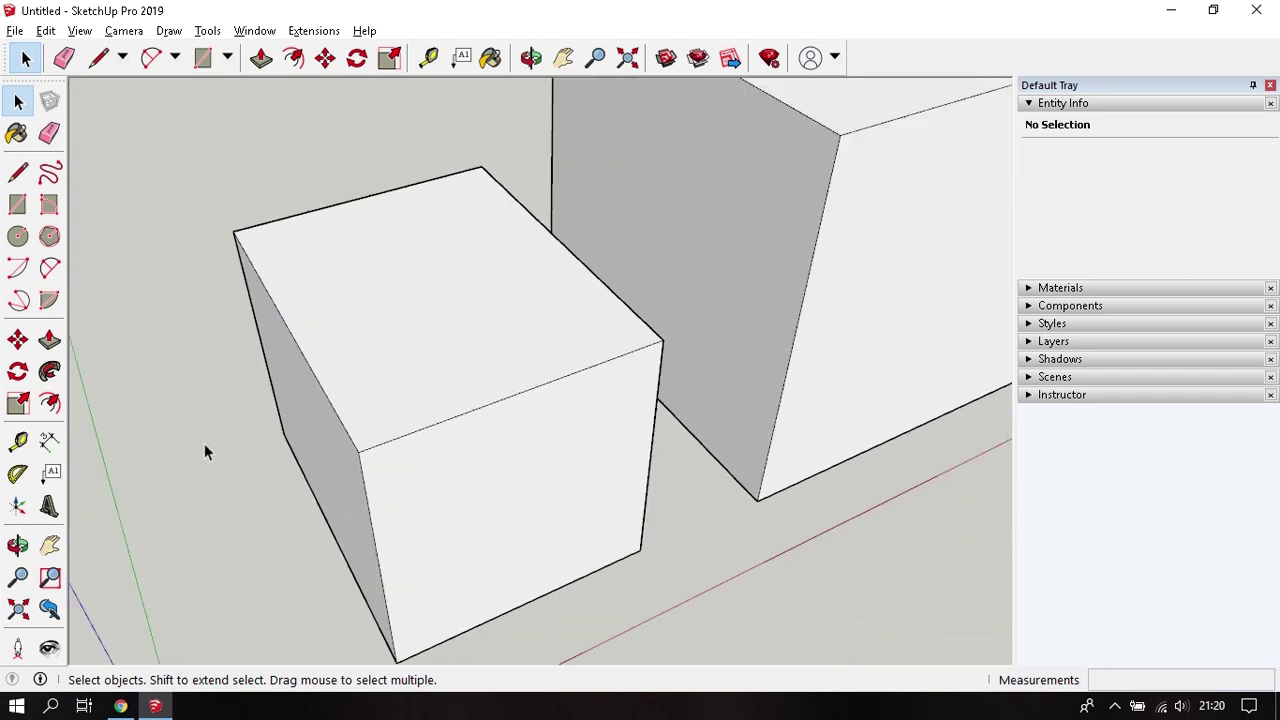
pyautogui.click(427, 283)
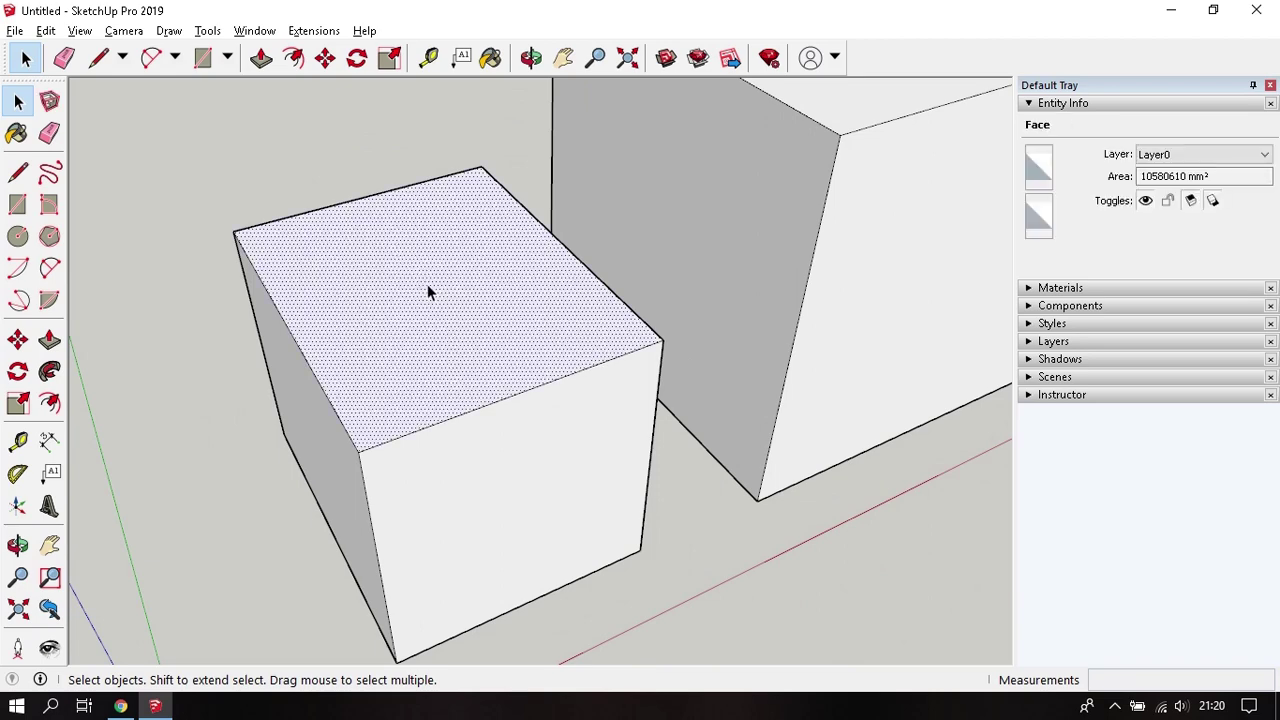
pyautogui.moveTo(427, 284)
pyautogui.mouseDown(button='middle')
pyautogui.moveTo(378, 445)
pyautogui.moveTo(446, 534)
pyautogui.moveTo(509, 417)
pyautogui.mouseUp(button='middle')
pyautogui.scroll(2, 446, 534)
pyautogui.scroll(-2, 494, 466)
pyautogui.scroll(-2, 476, 512)
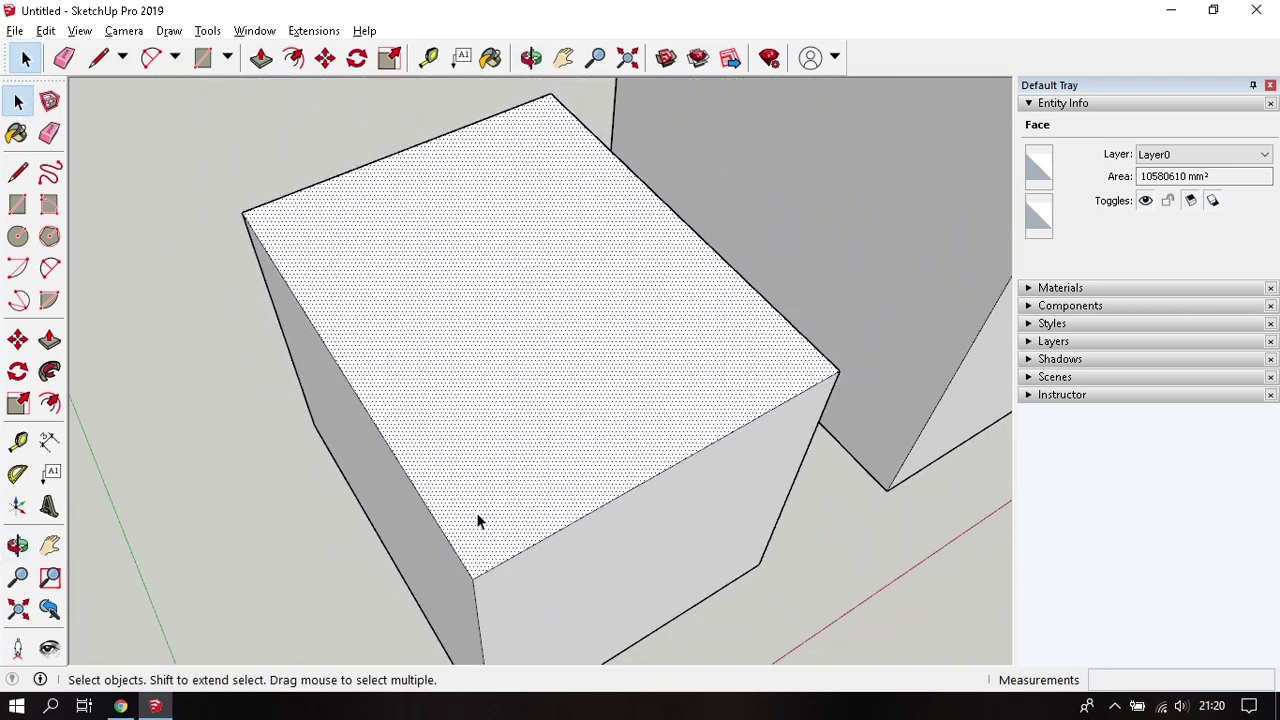
pyautogui.scroll(-3, 476, 512)
pyautogui.scroll(-2, 463, 471)
pyautogui.click(418, 268)
pyautogui.middleClick(452, 387)
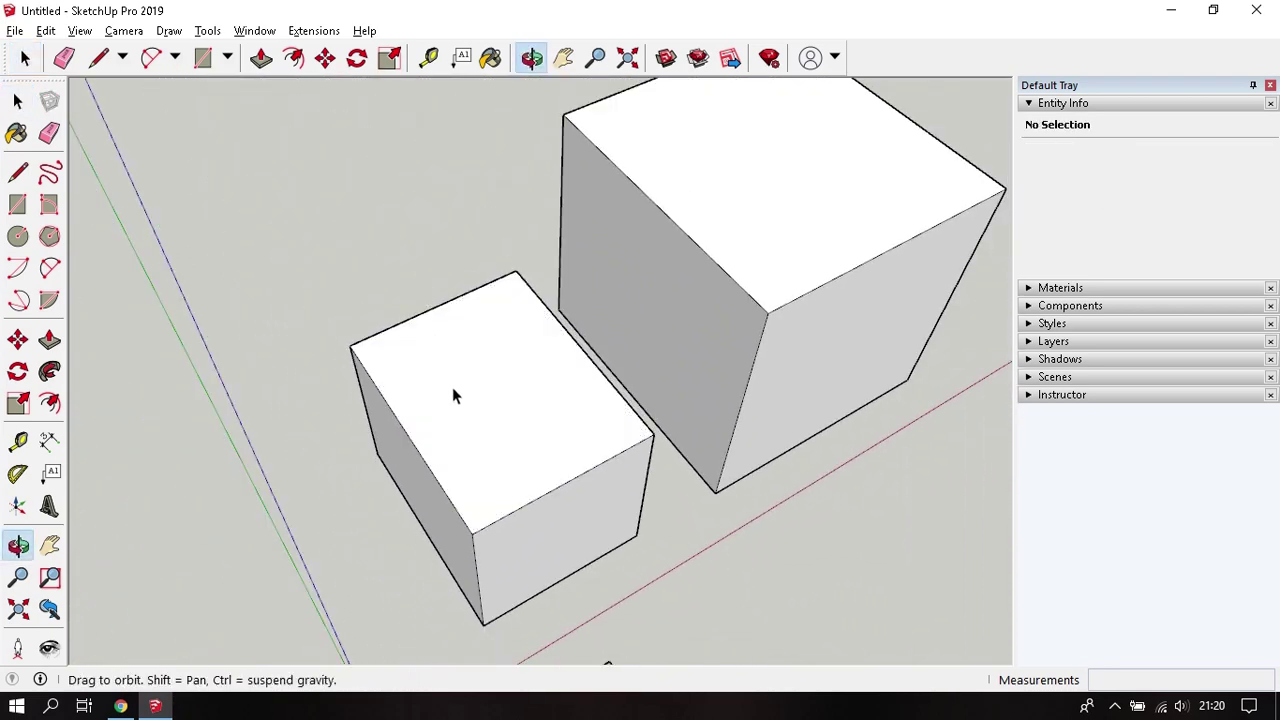
pyautogui.scroll(-2, 452, 396)
pyautogui.moveTo(449, 437); pyautogui.dragTo(477, 340, button='middle')
pyautogui.scroll(-1, 470, 346)
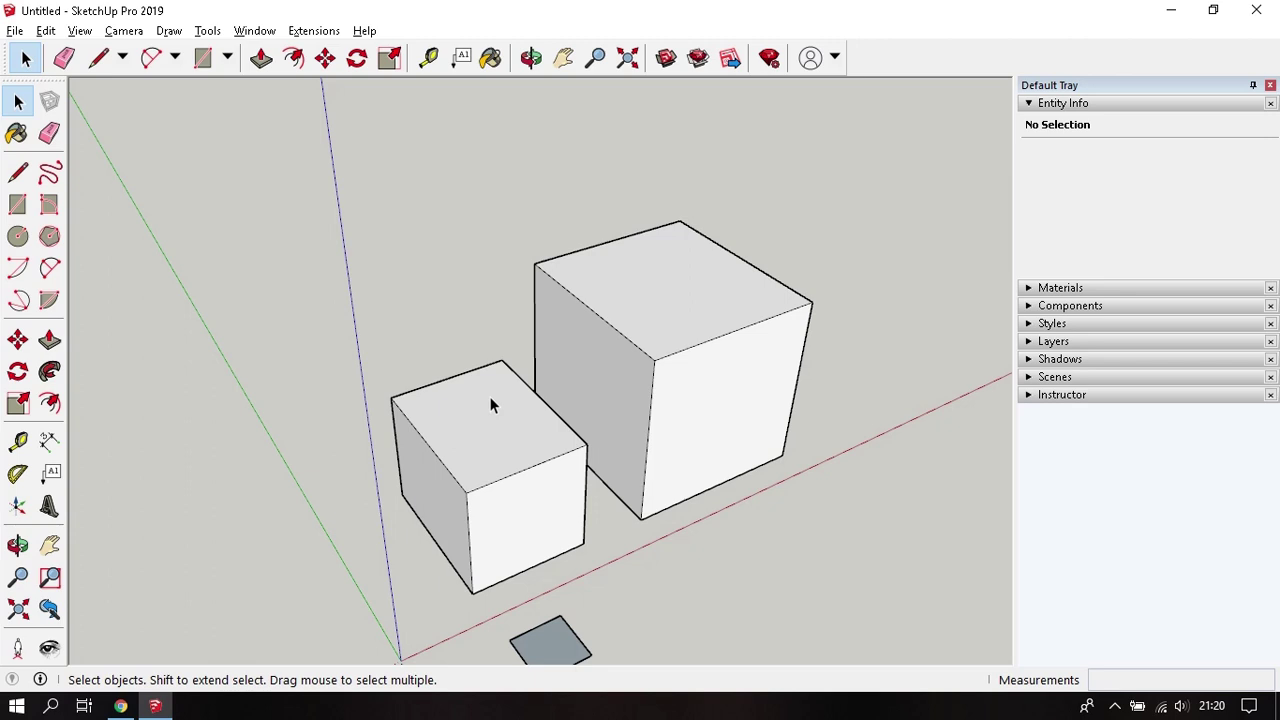
# - Draw a single line on the ground in front of the larger cube, right of the rectangle
pyautogui.press('r')
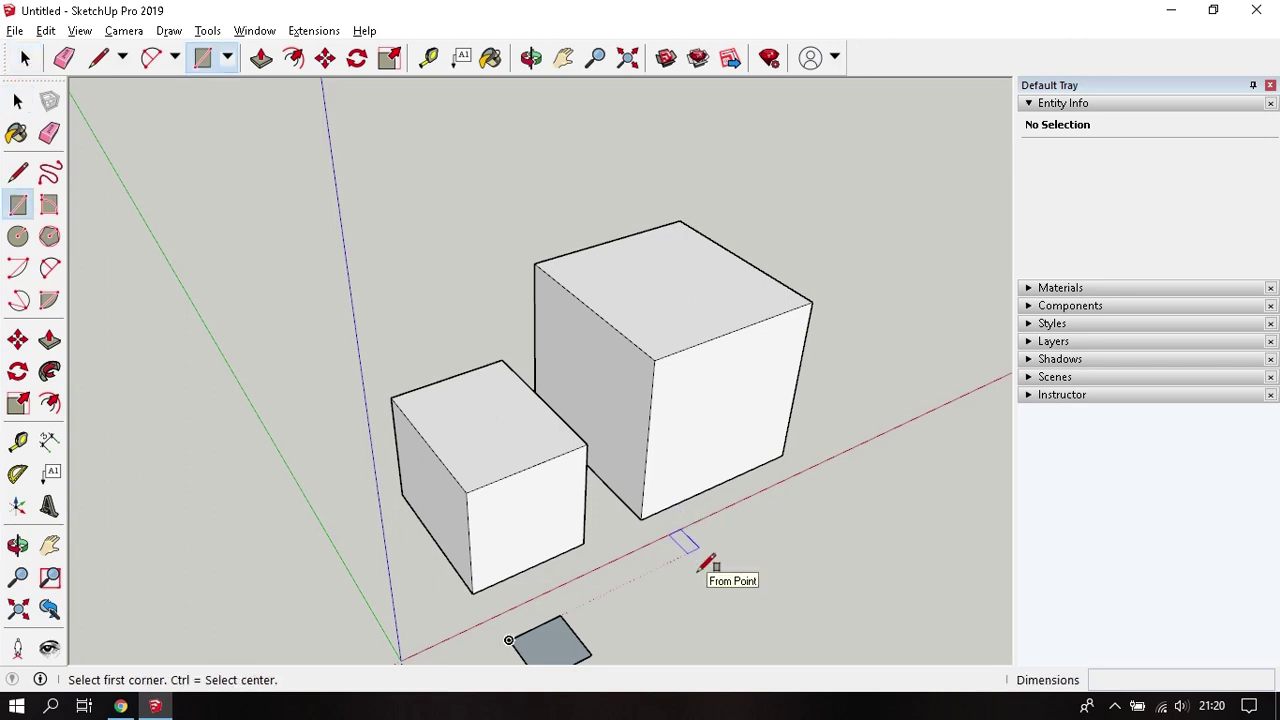
pyautogui.press('l')
pyautogui.click(699, 585)
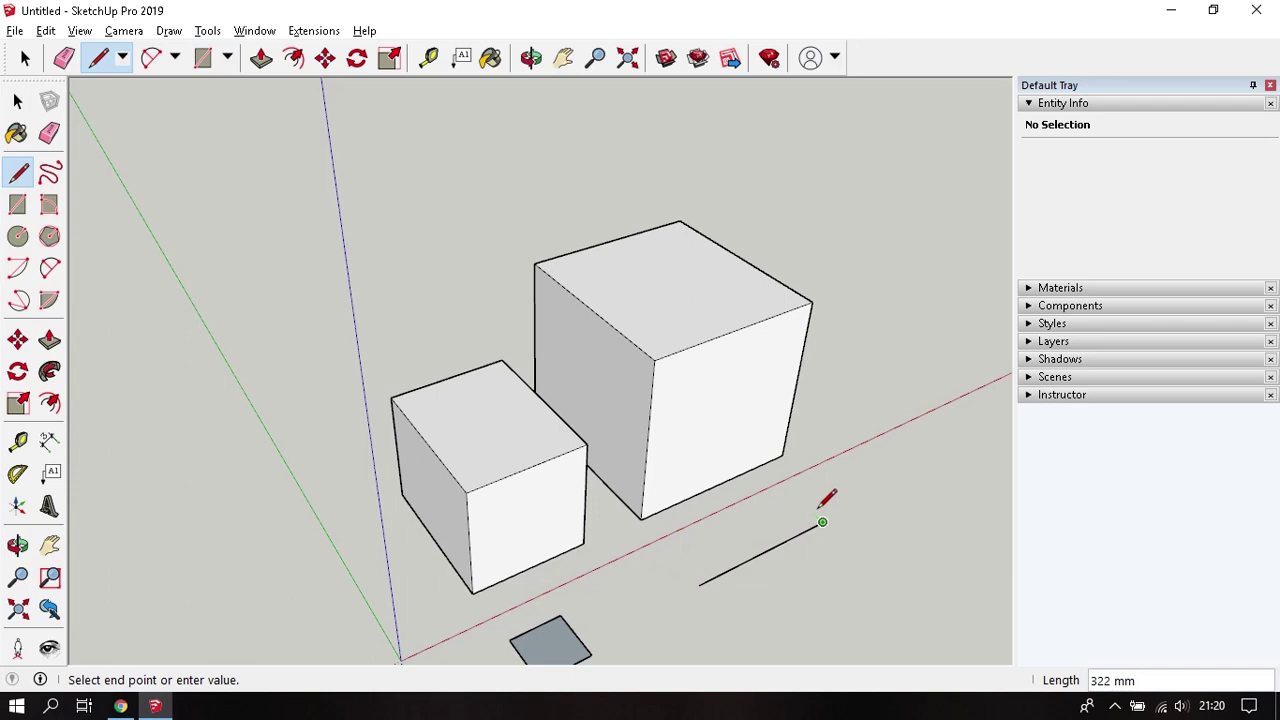
pyautogui.press('space')
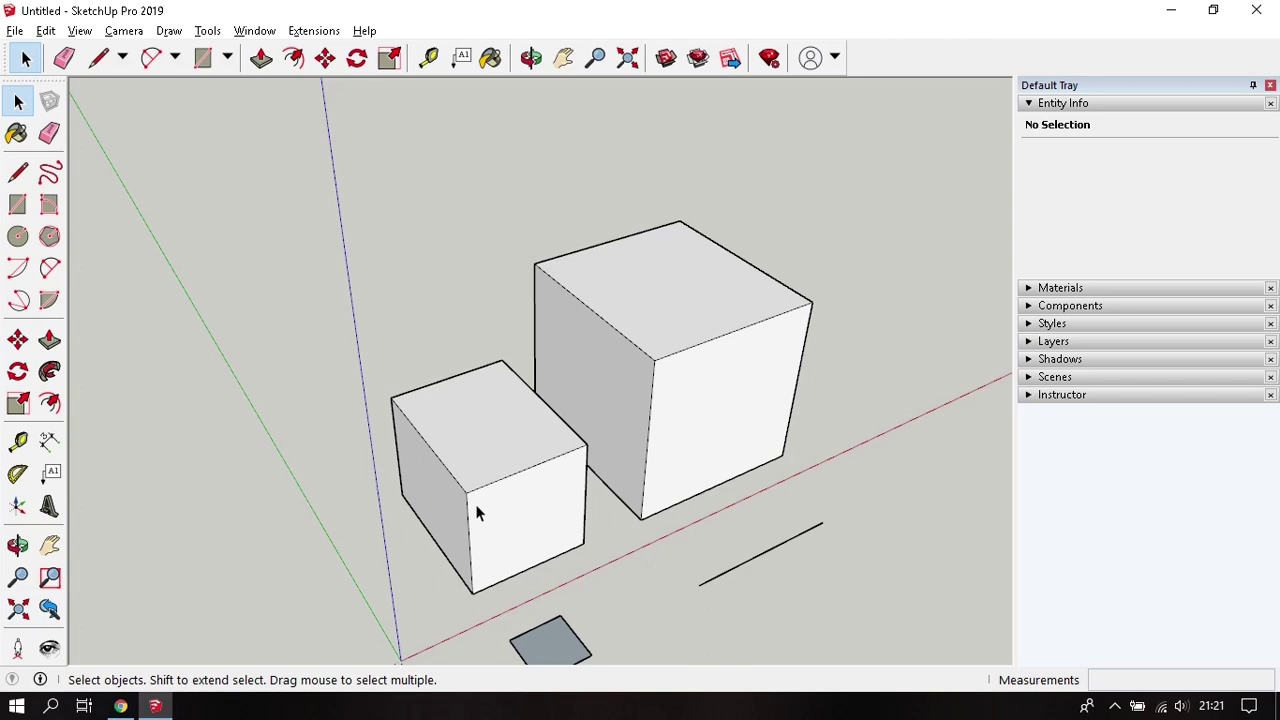
# - Zoom in and orbit around the small box to view its top
pyautogui.scroll(2, 476, 513)
pyautogui.scroll(2, 474, 508)
pyautogui.scroll(2, 474, 508)
pyautogui.scroll(2, 471, 491)
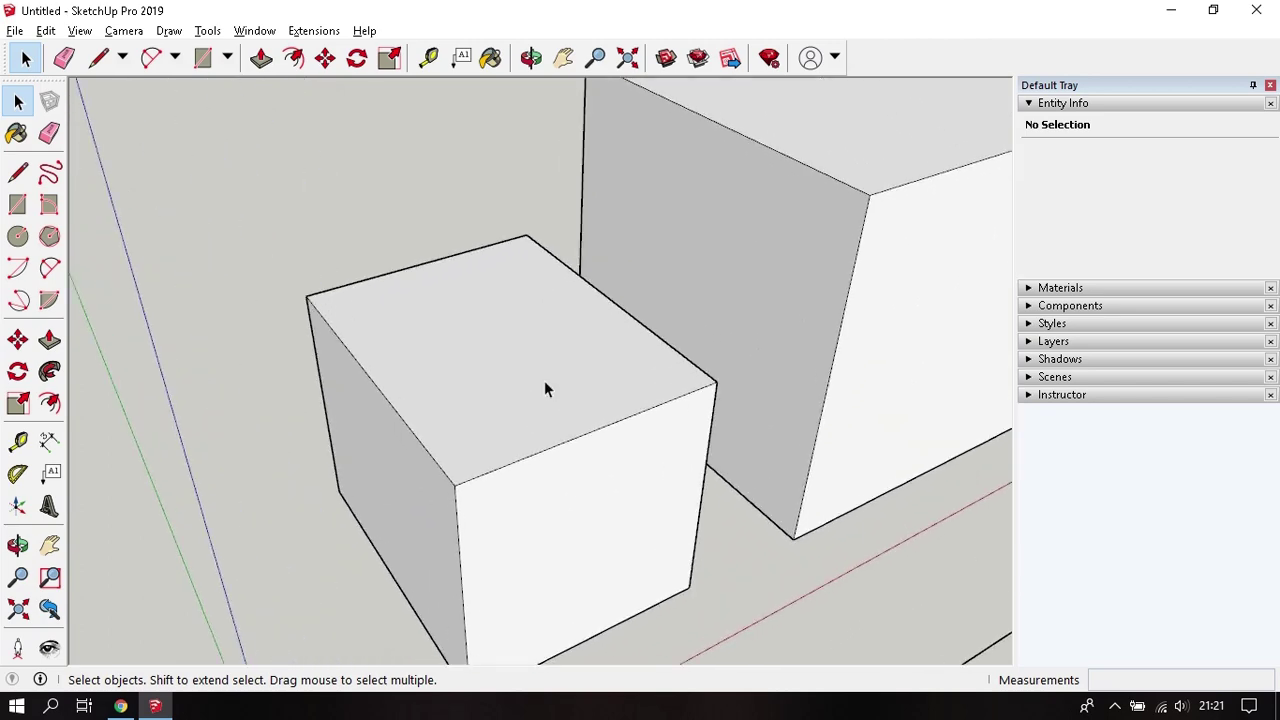
pyautogui.moveTo(544, 389); pyautogui.dragTo(477, 466, button='middle')
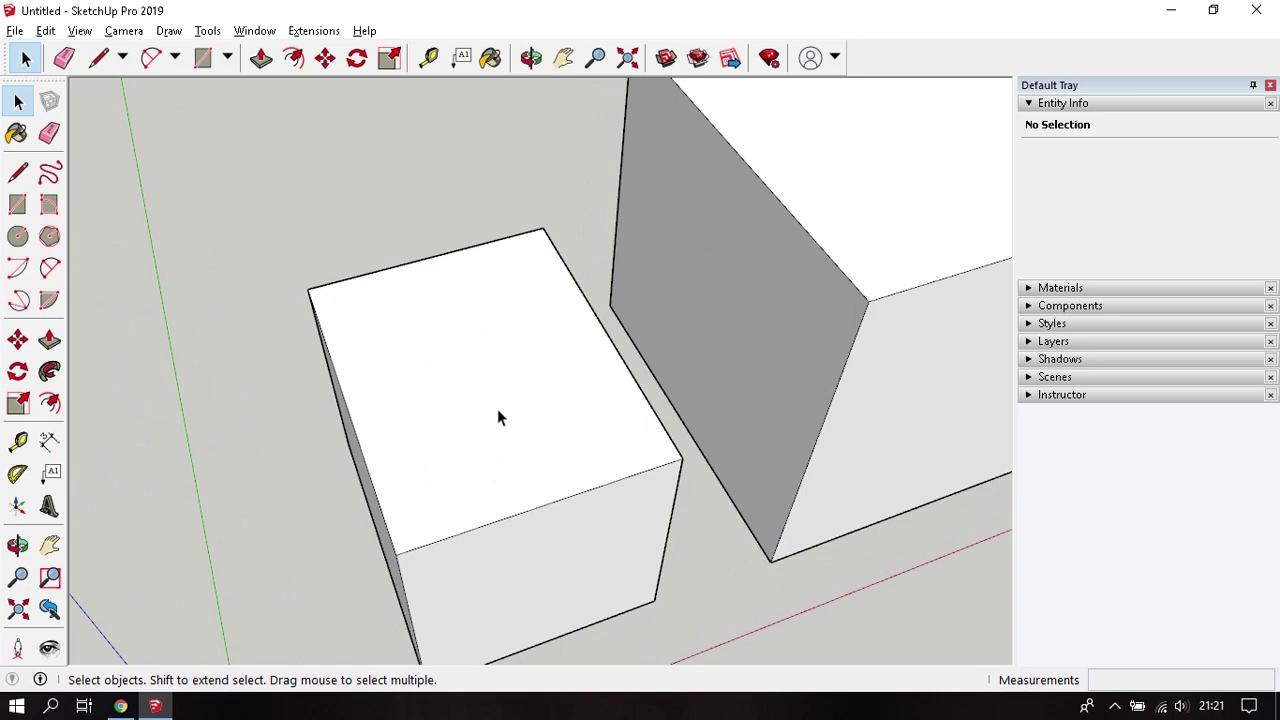
pyautogui.moveTo(497, 414); pyautogui.dragTo(612, 383, button='middle')
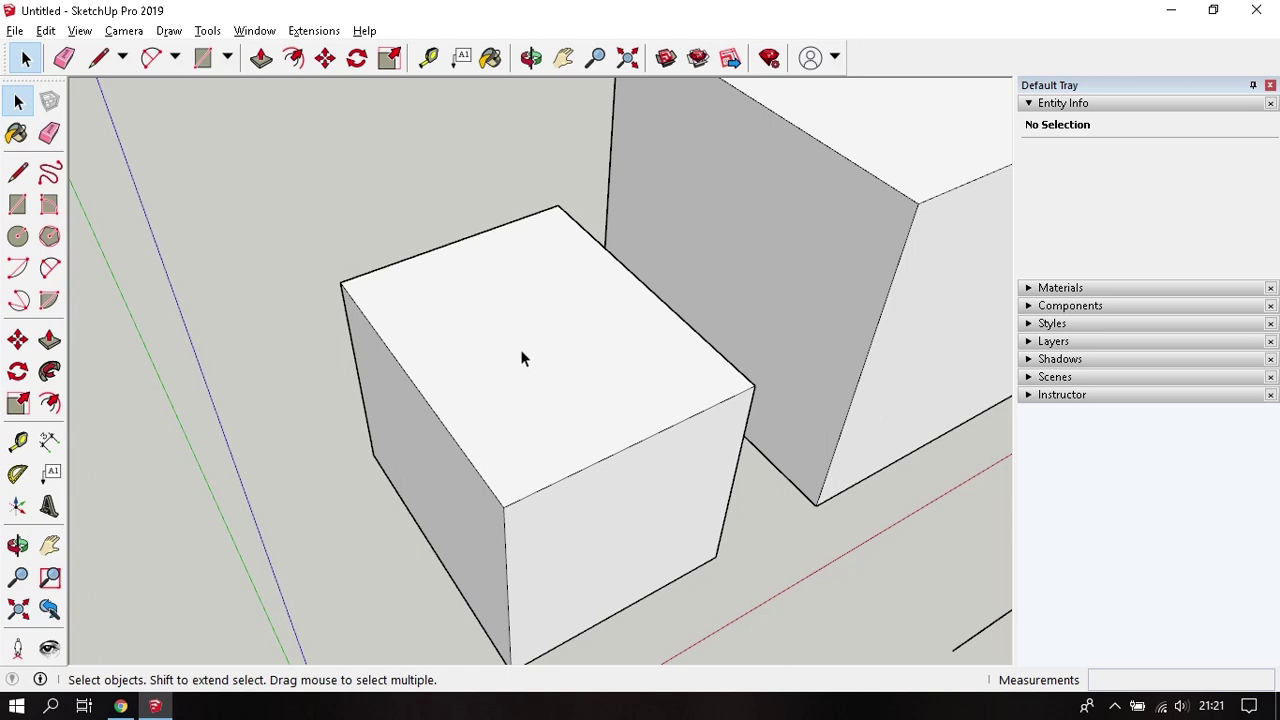
# - Select the small box's top face with its edges, then orbit to show both boxes
pyautogui.doubleClick(521, 352)
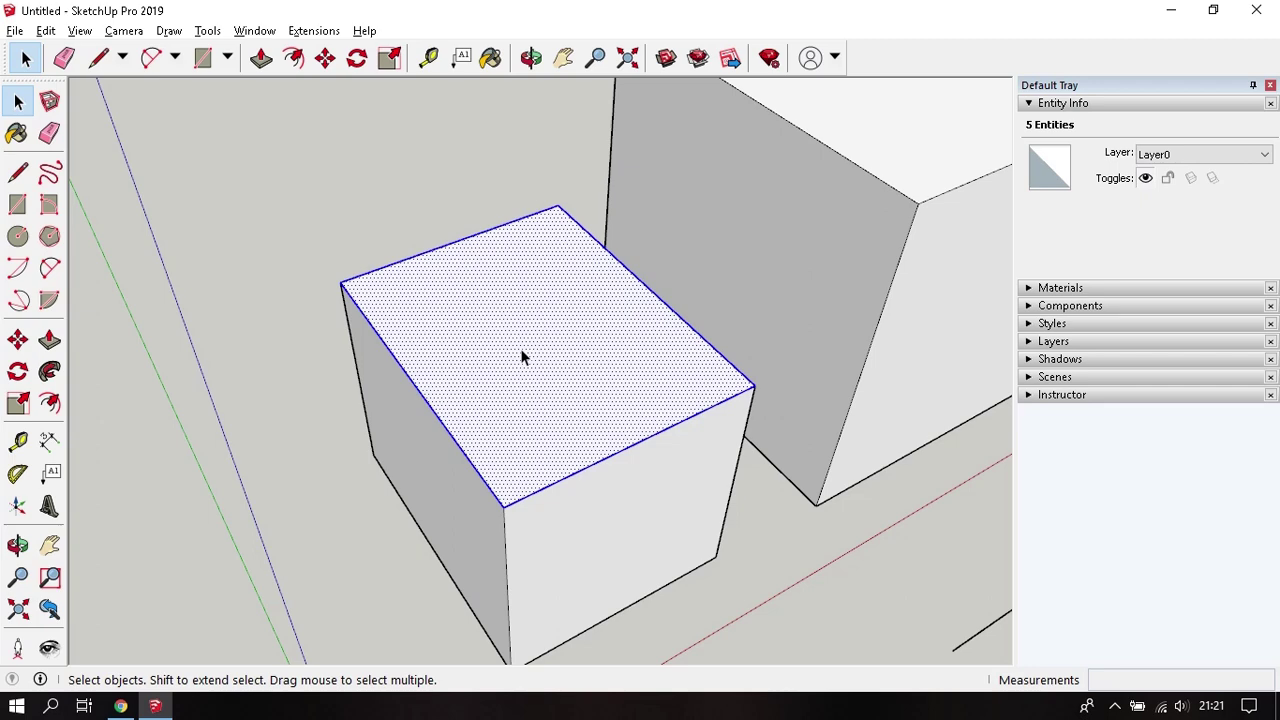
pyautogui.moveTo(560, 340); pyautogui.dragTo(488, 268, button='middle')
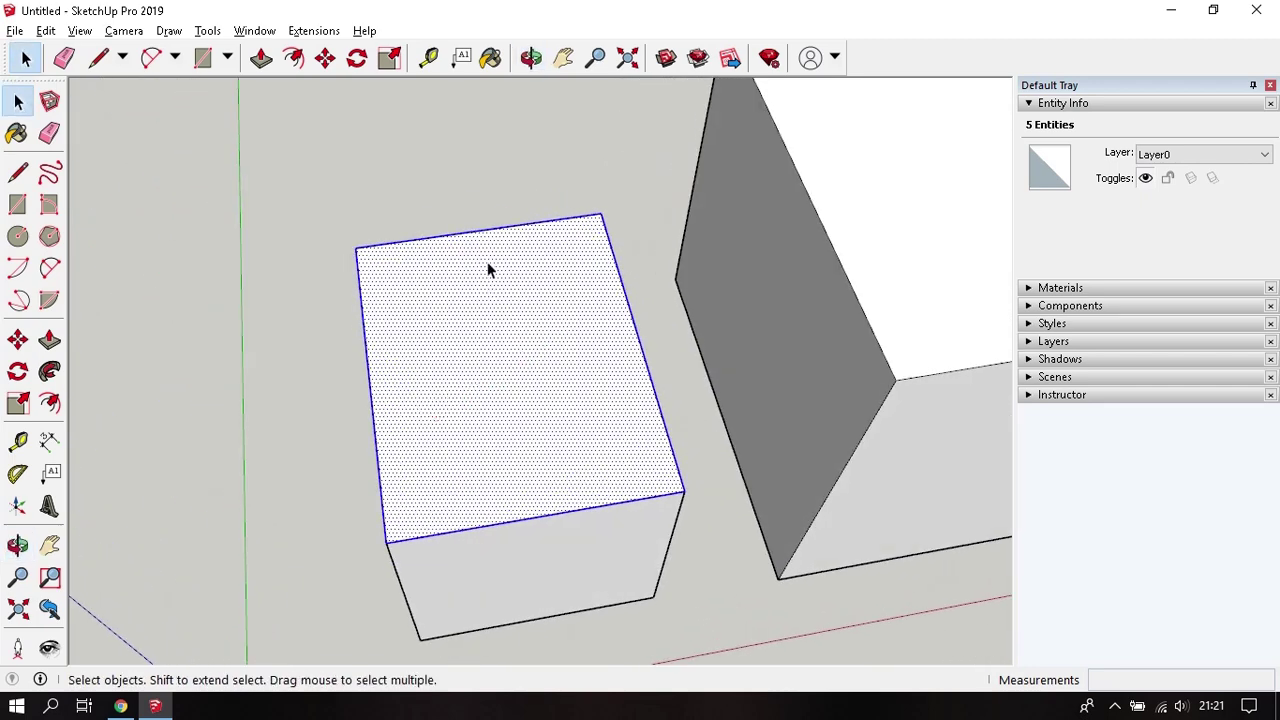
pyautogui.moveTo(485, 184); pyautogui.dragTo(220, 379, button='middle')
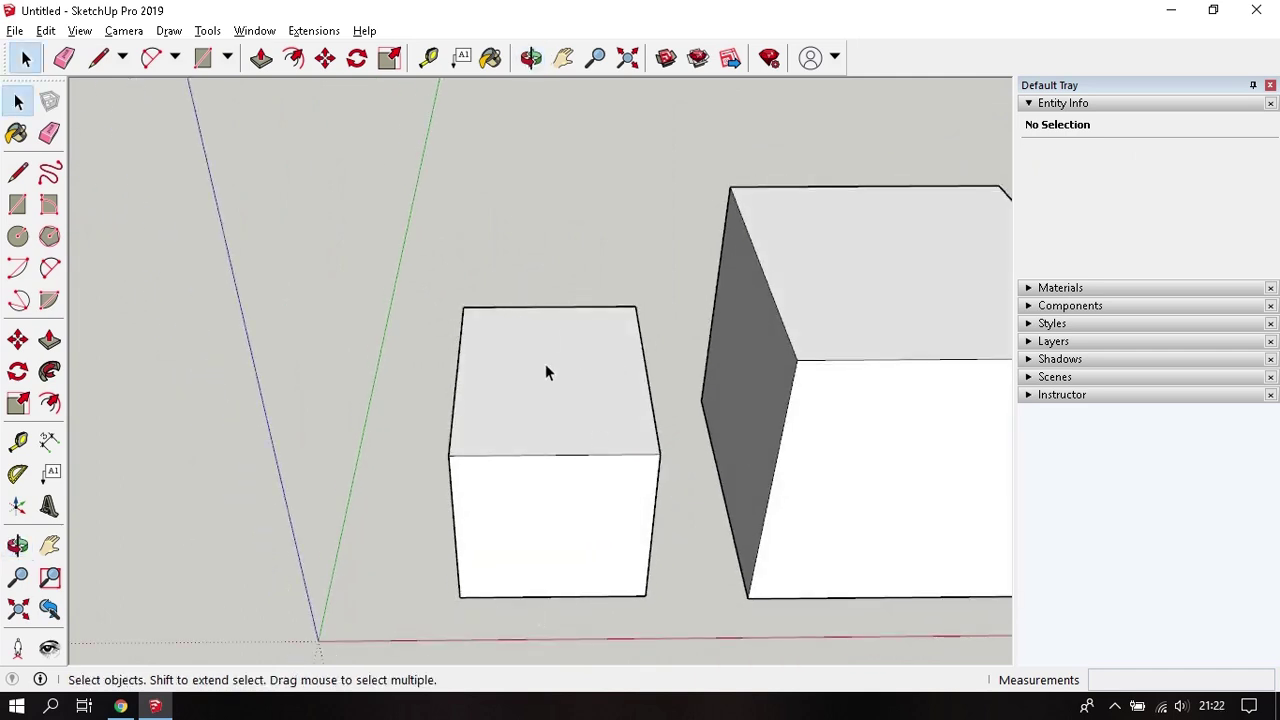
# - Triple-click select the entire small cube, all 18 faces and edges, after orbiting for a top view
pyautogui.tripleClick(548, 396)
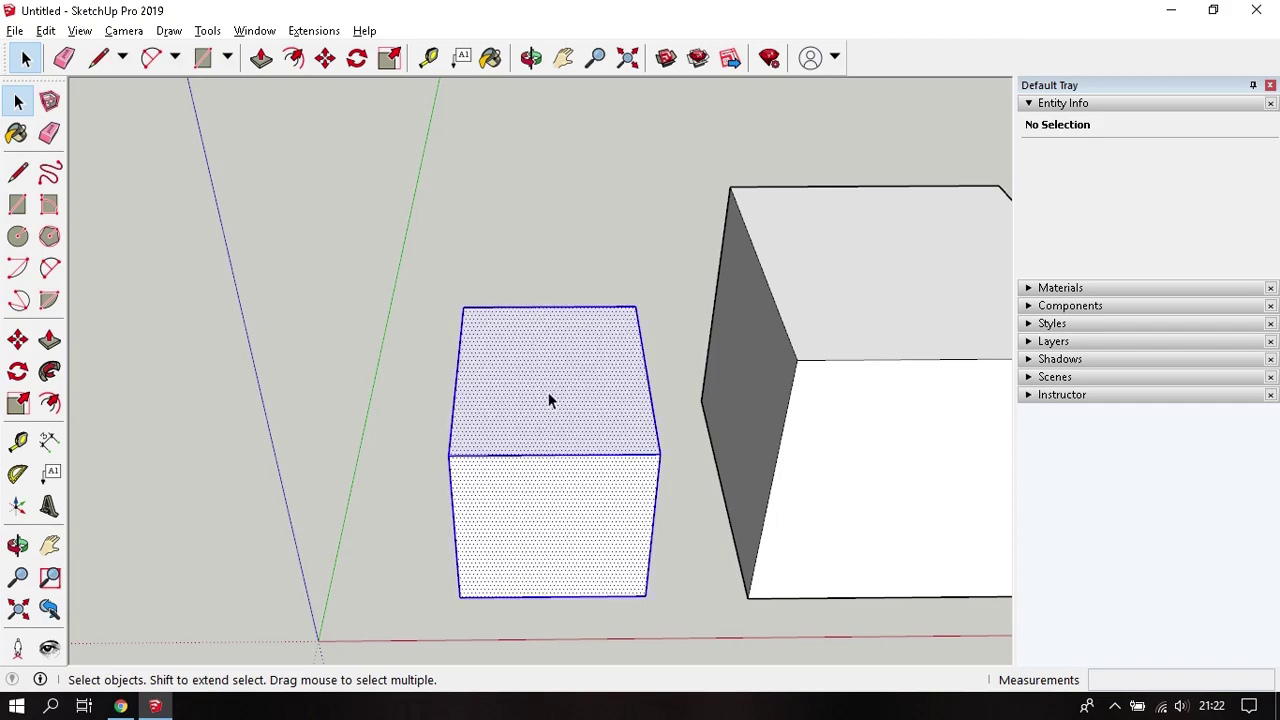
pyautogui.moveTo(548, 393)
pyautogui.mouseDown(button='middle')
pyautogui.moveTo(532, 458)
pyautogui.moveTo(760, 311)
pyautogui.moveTo(626, 489)
pyautogui.moveTo(477, 437)
pyautogui.moveTo(531, 489)
pyautogui.moveTo(486, 383)
pyautogui.moveTo(471, 280)
pyautogui.moveTo(489, 169)
pyautogui.moveTo(585, 665)
pyautogui.moveTo(557, 200)
pyautogui.moveTo(626, 369)
pyautogui.moveTo(547, 470)
pyautogui.moveTo(563, 274)
pyautogui.mouseUp(button='middle')
pyautogui.click(641, 404)
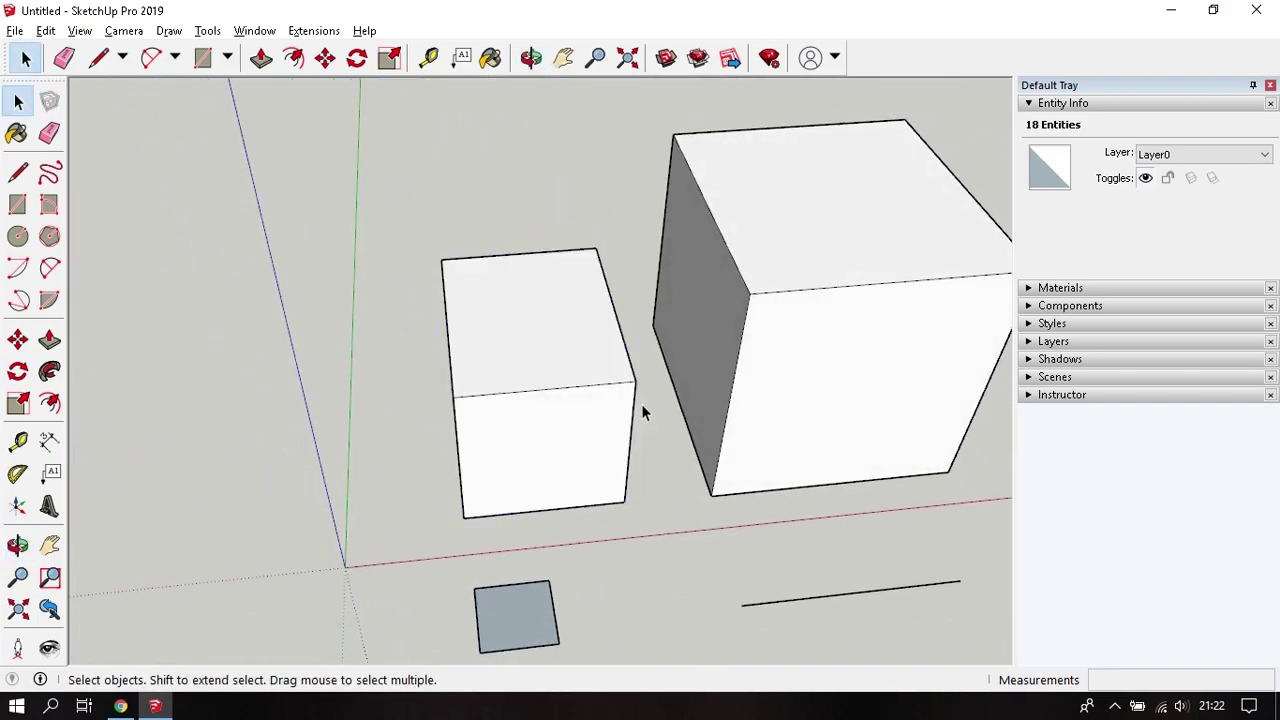
pyautogui.moveTo(641, 404)
pyautogui.mouseDown(button='middle')
pyautogui.moveTo(563, 434)
pyautogui.moveTo(524, 363)
pyautogui.mouseUp(button='middle')
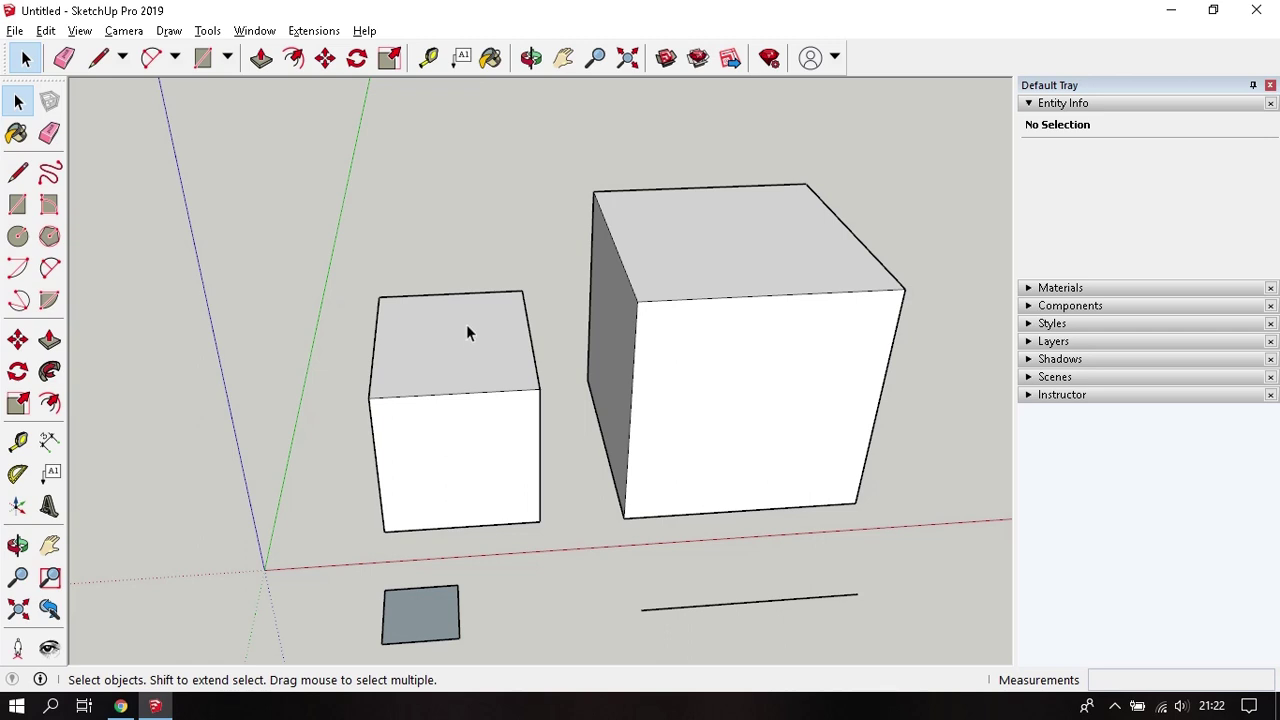
pyautogui.tripleClick(466, 324)
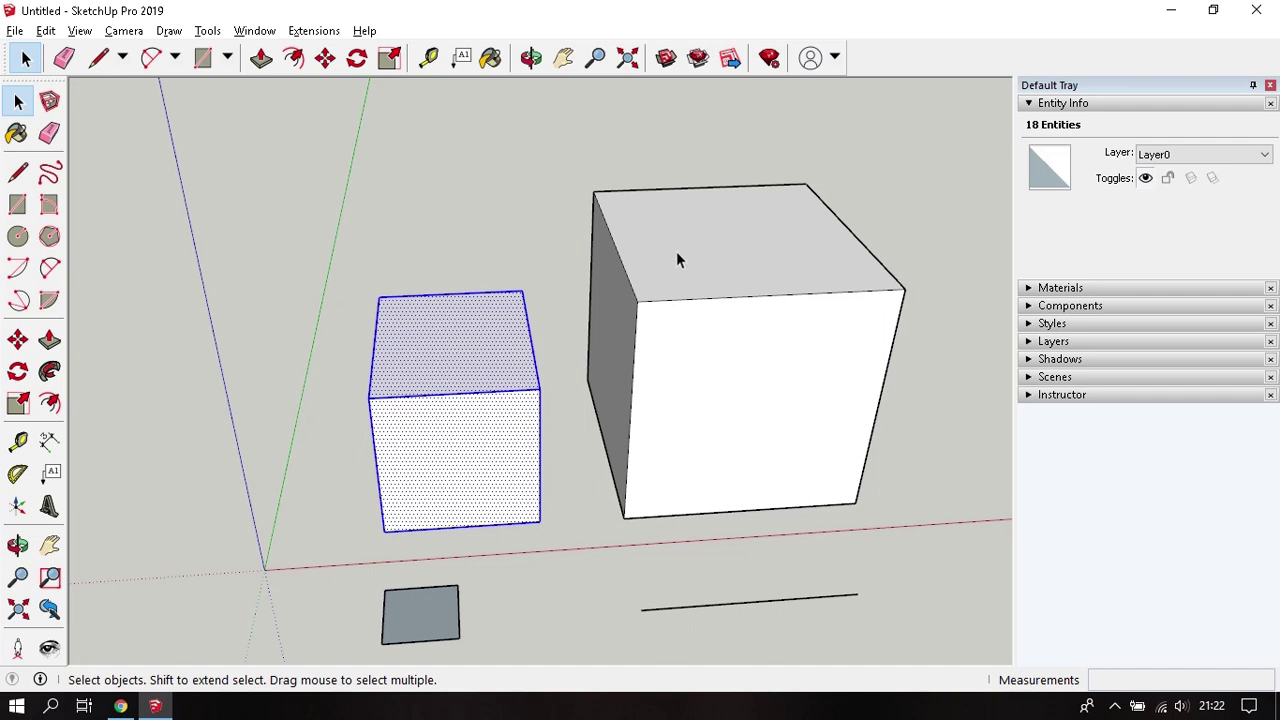
pyautogui.click(531, 224)
pyautogui.press('l')
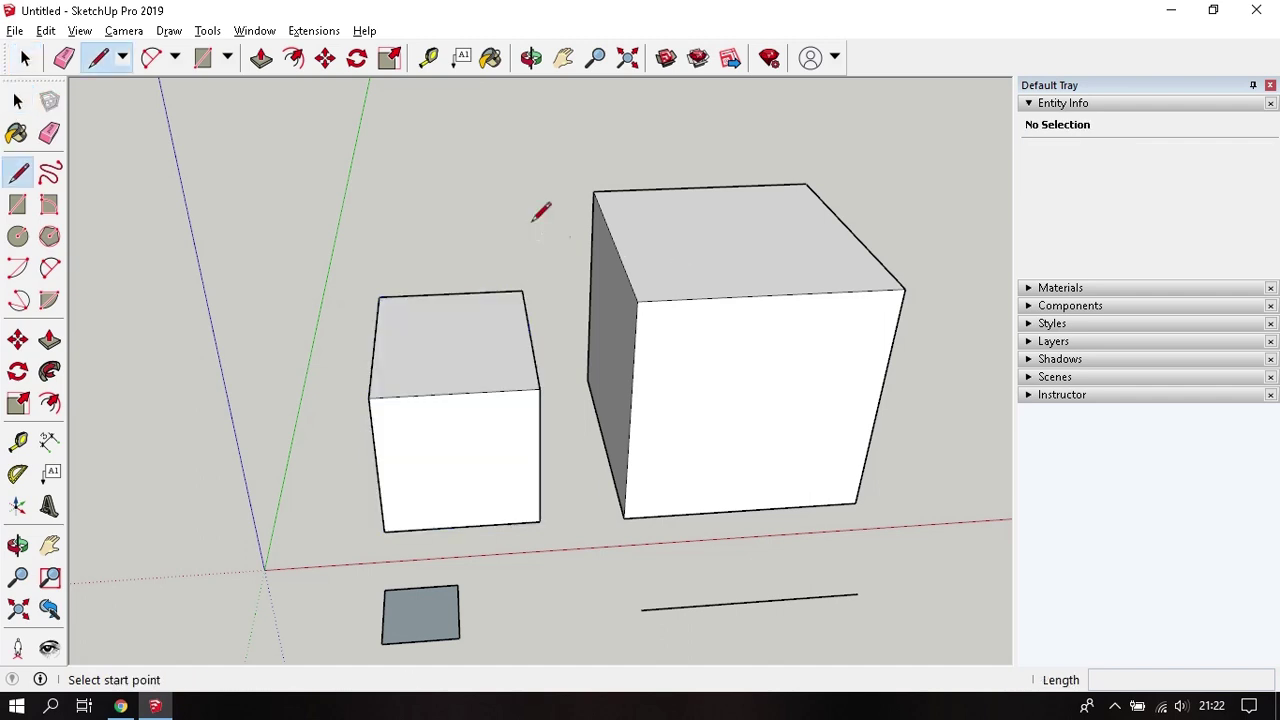
pyautogui.click(540, 388)
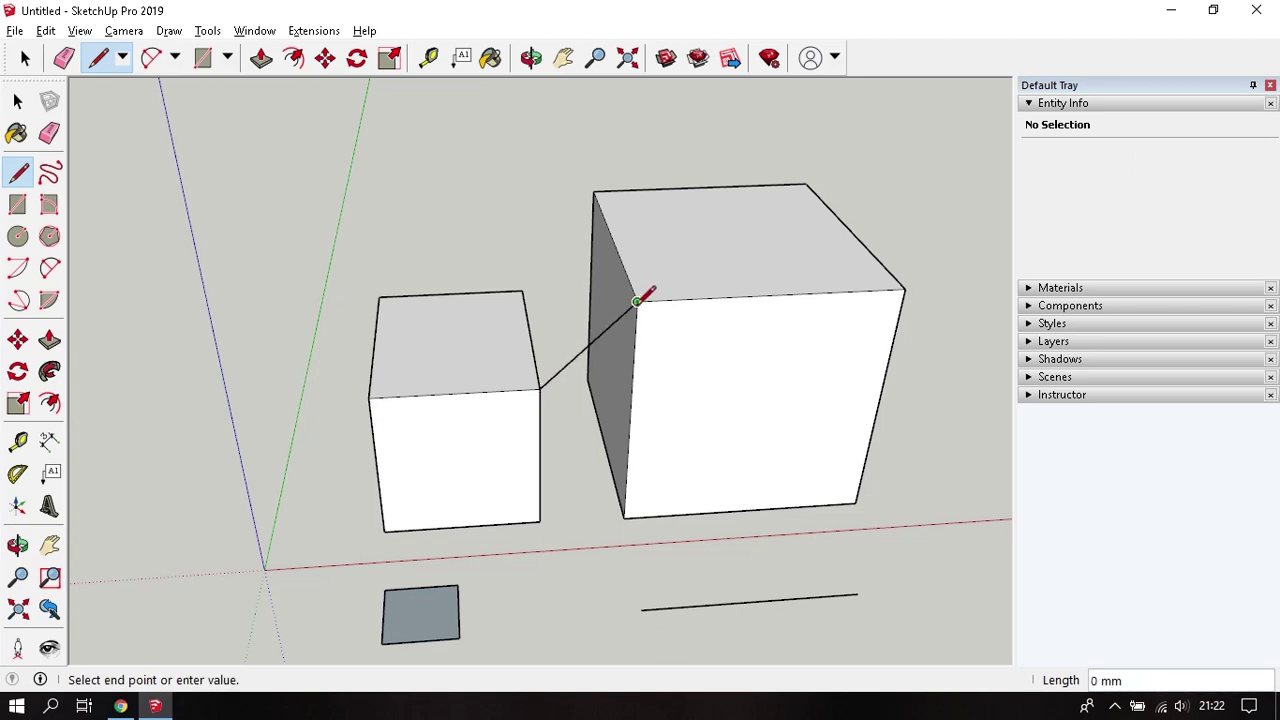
pyautogui.click(636, 300)
pyautogui.press('space')
pyautogui.press('l')
pyautogui.click(521, 290)
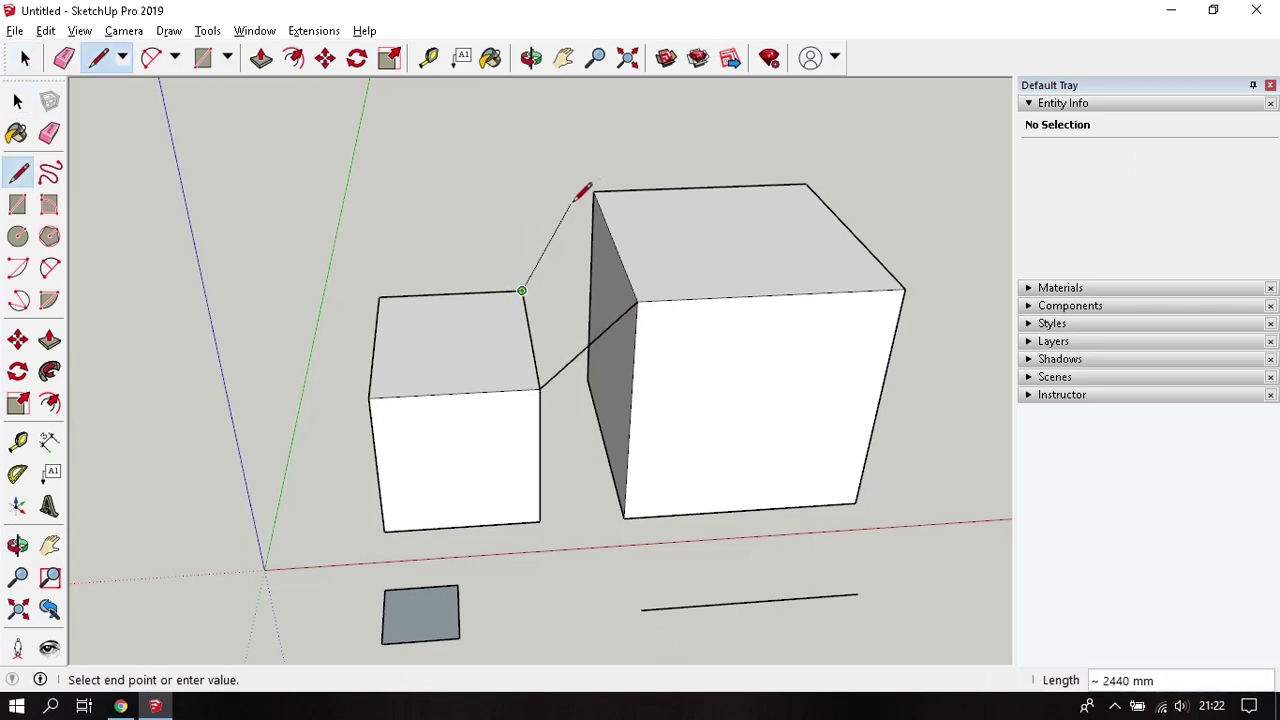
pyautogui.click(594, 192)
pyautogui.press('space')
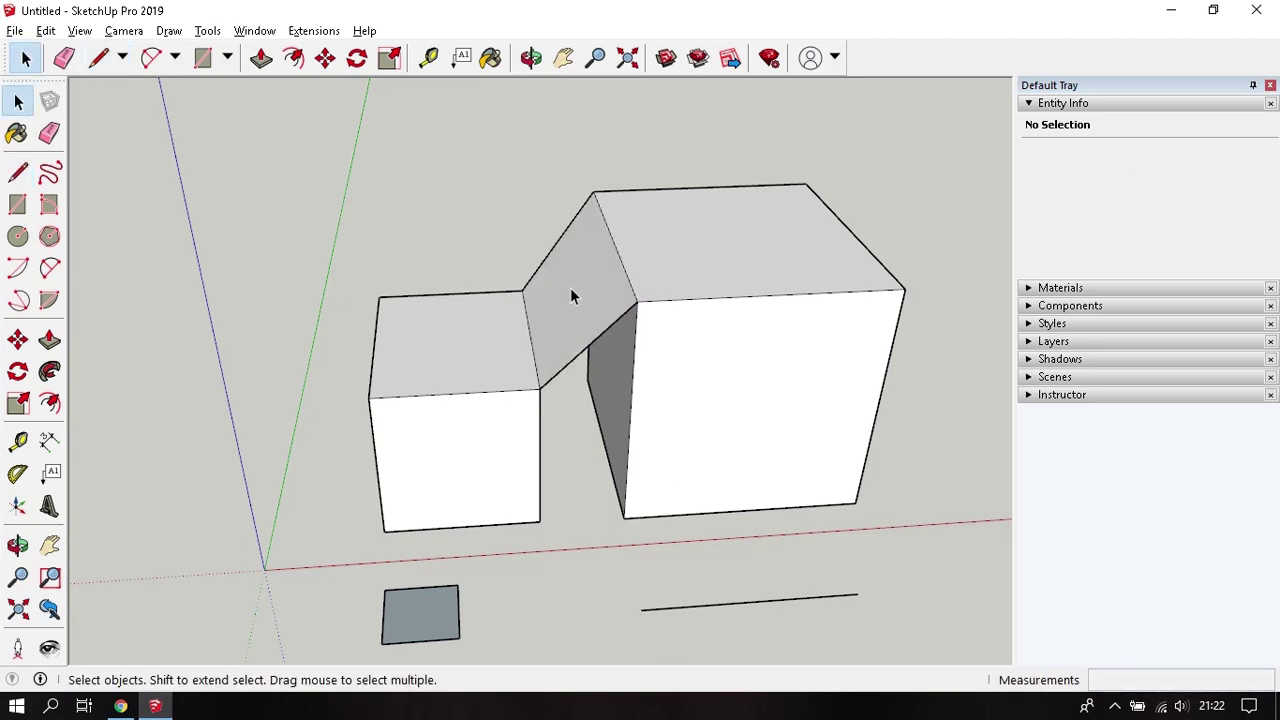
pyautogui.tripleClick(482, 333)
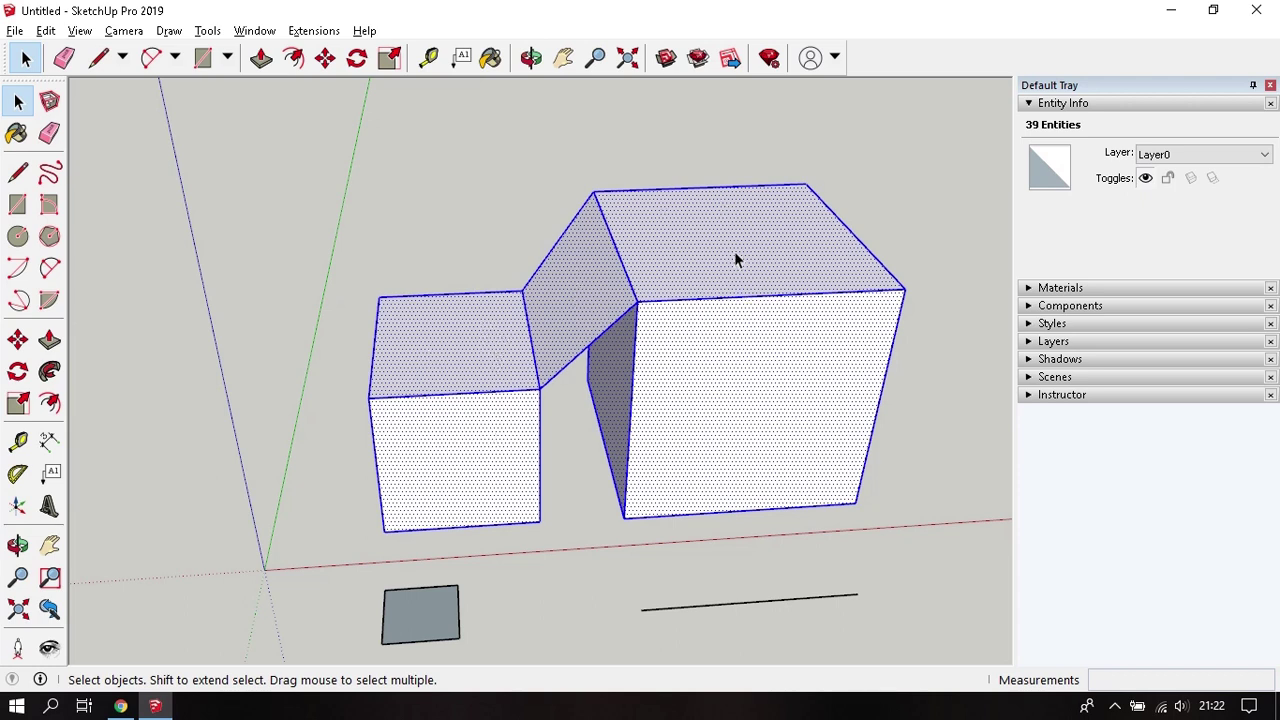
pyautogui.click(491, 208)
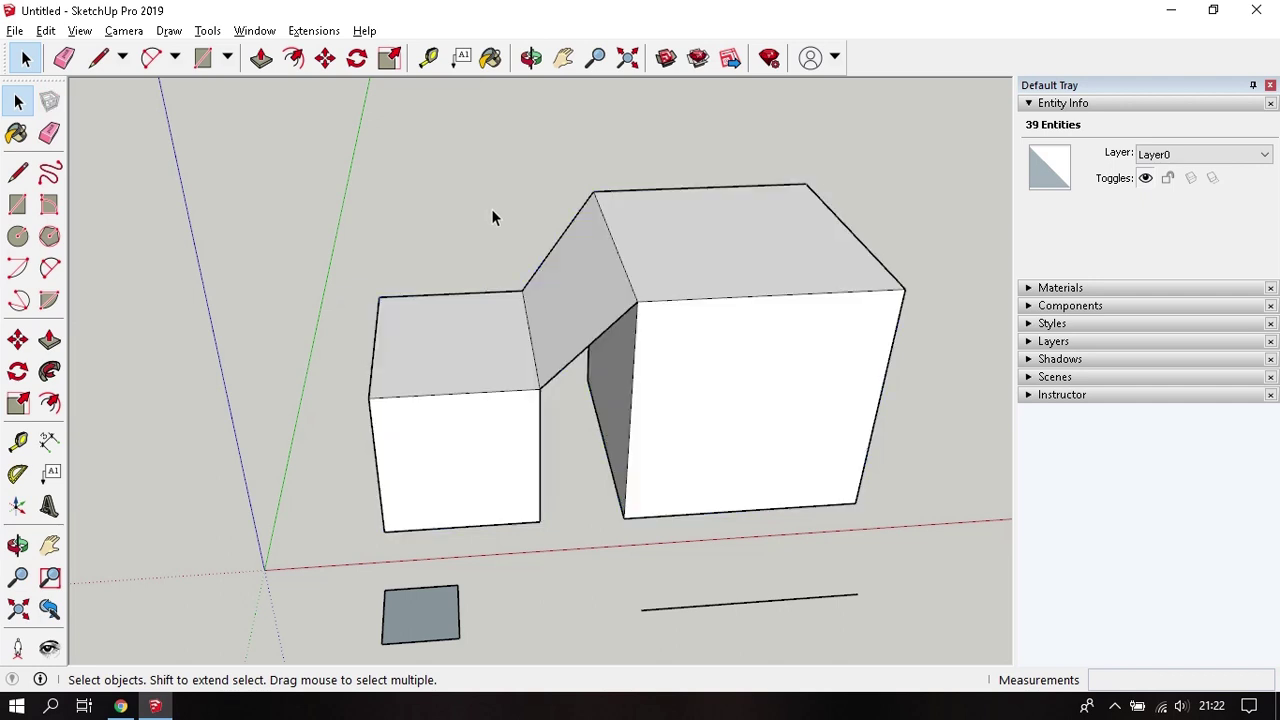
pyautogui.hotkey('ctrl', 'z')
pyautogui.hotkey('ctrl', 'z')
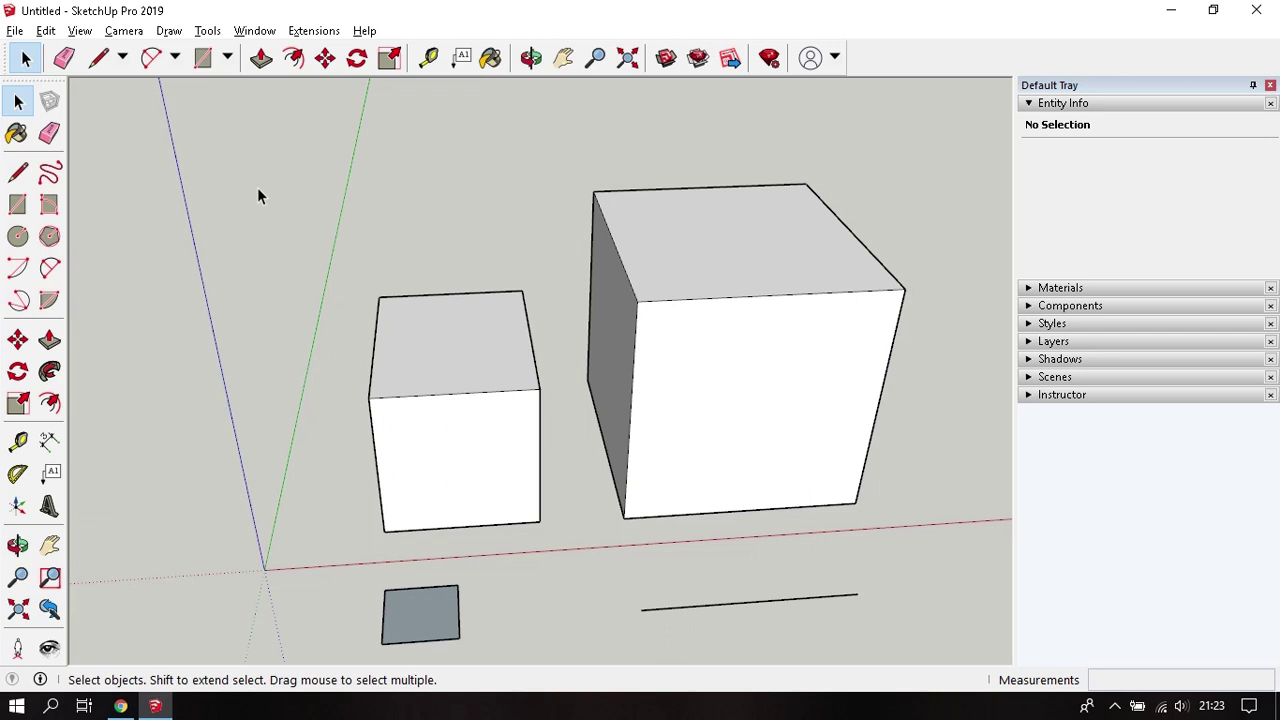
# - Window-select only the small box's edges fully inside a left-to-right box, then clear it
pyautogui.moveTo(257, 187)
pyautogui.mouseDown()
pyautogui.moveTo(405, 392)
pyautogui.moveTo(447, 484)
pyautogui.mouseUp()
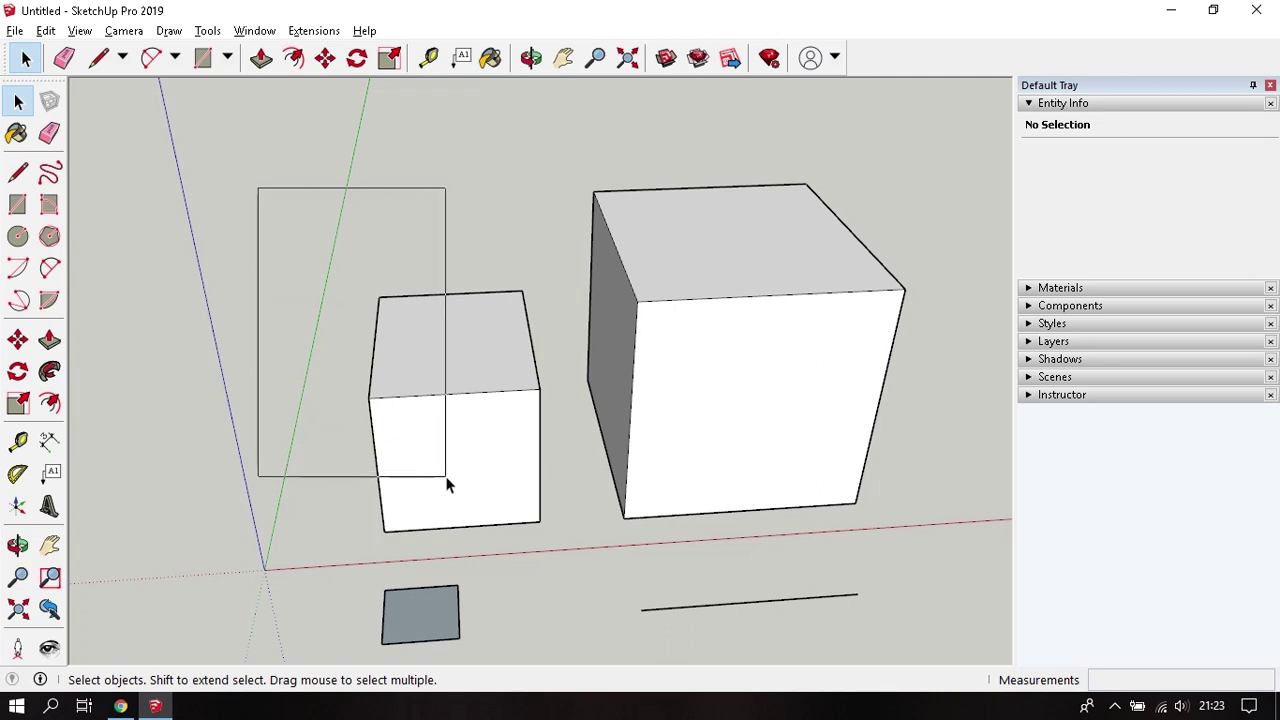
pyautogui.moveTo(447, 484); pyautogui.dragTo(448, 485)
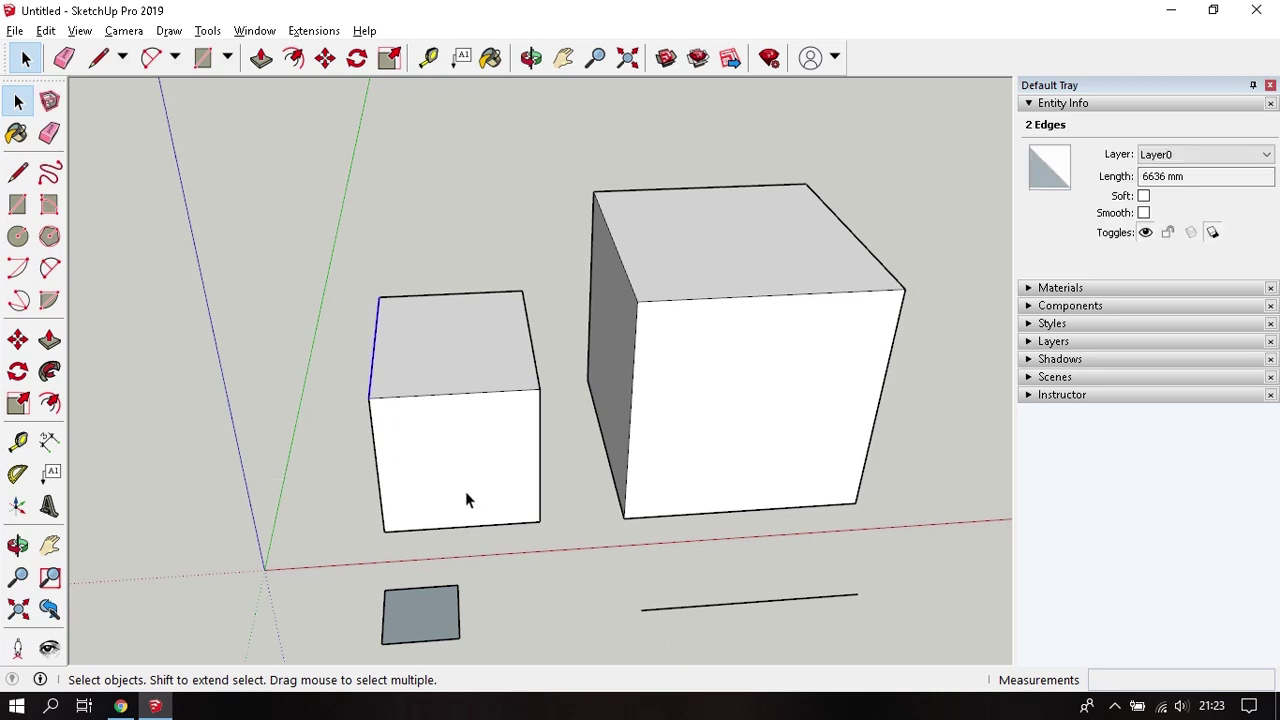
pyautogui.click(515, 245)
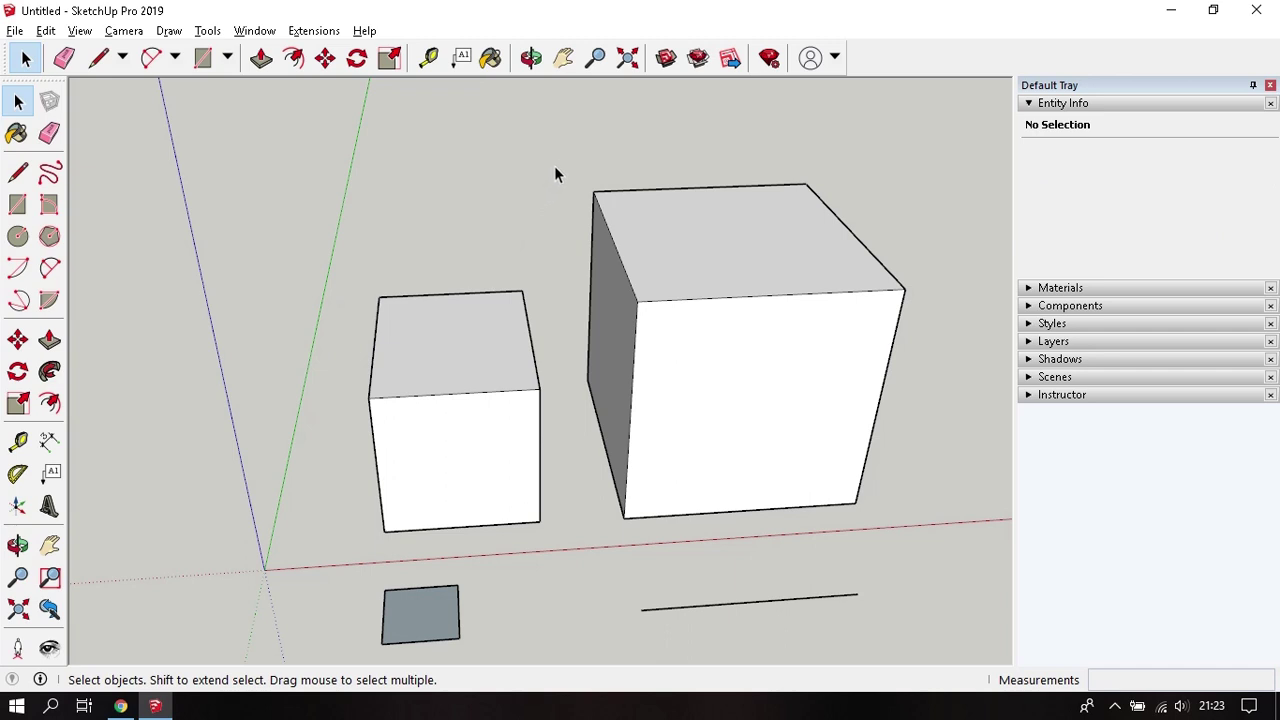
# - Crossing-select the whole small box right-to-left, deselect it, and zoom out to show everything
pyautogui.moveTo(558, 163)
pyautogui.mouseDown()
pyautogui.moveTo(369, 373)
pyautogui.moveTo(332, 445)
pyautogui.mouseUp()
pyautogui.moveTo(332, 445); pyautogui.dragTo(332, 445)
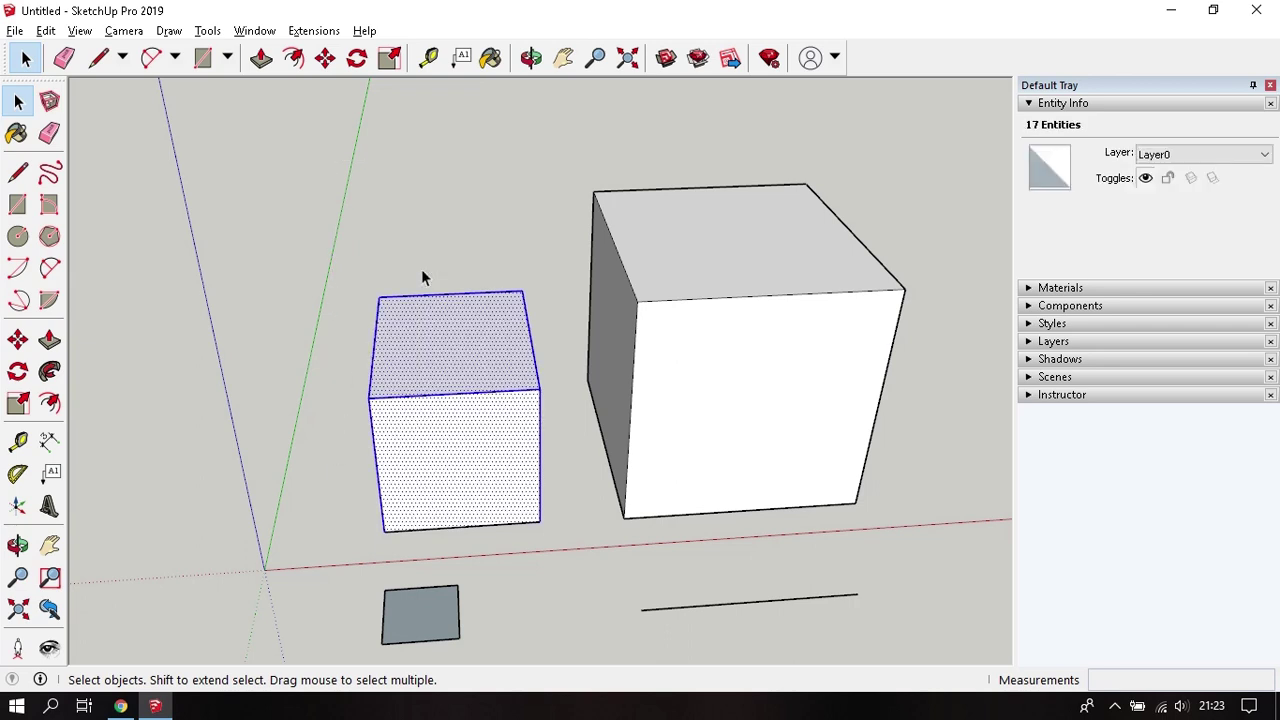
pyautogui.click(479, 212)
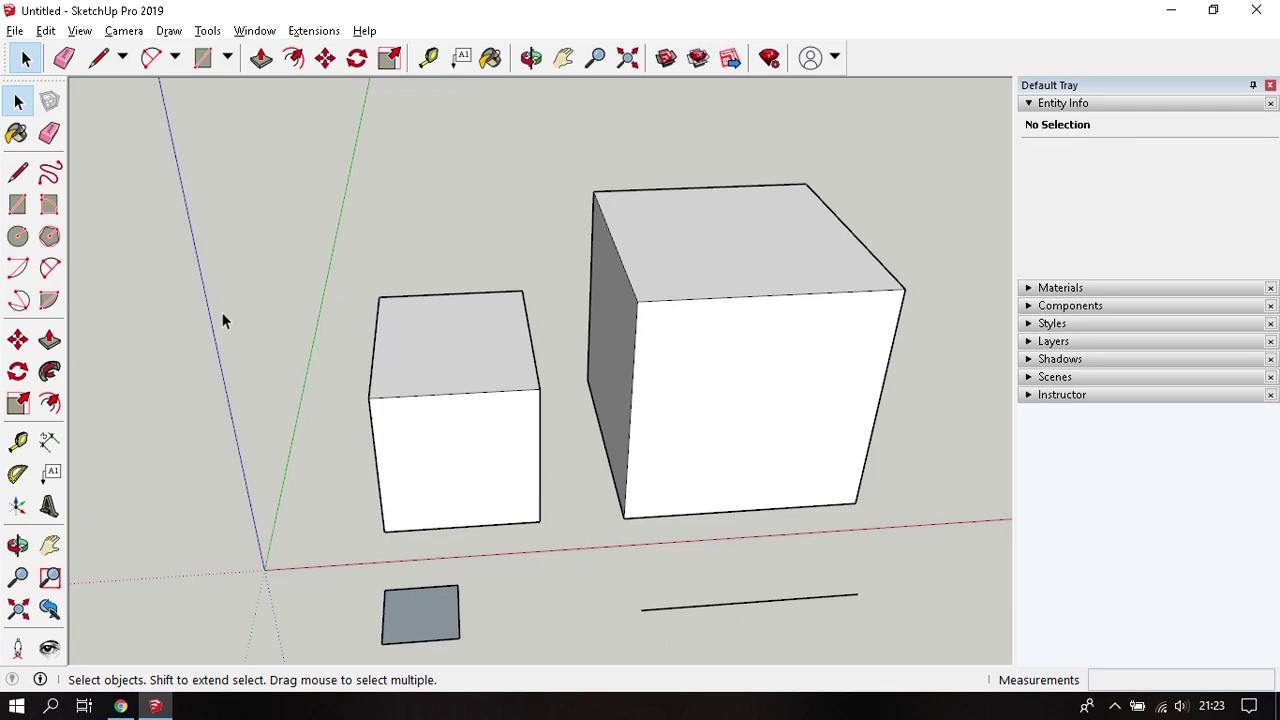
pyautogui.scroll(-2, 371, 357)
pyautogui.scroll(-1, 371, 357)
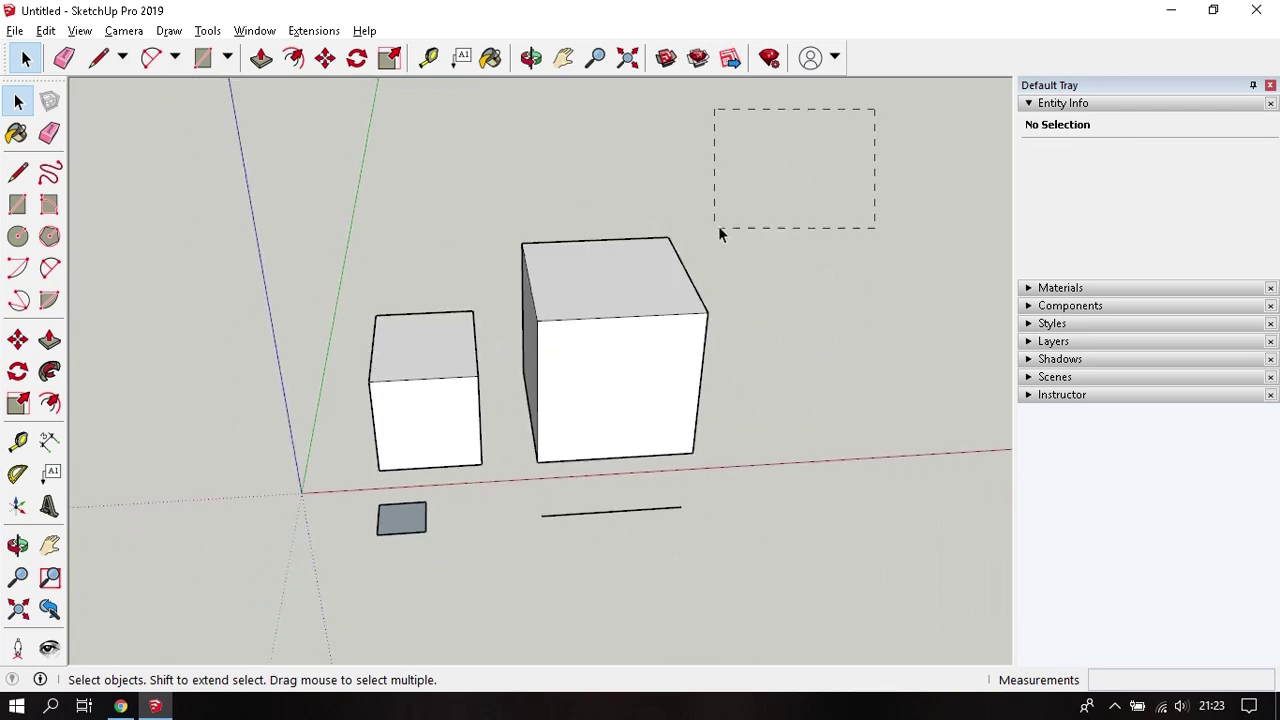
pyautogui.moveTo(718, 229); pyautogui.dragTo(274, 508)
pyautogui.moveTo(273, 504); pyautogui.dragTo(255, 596)
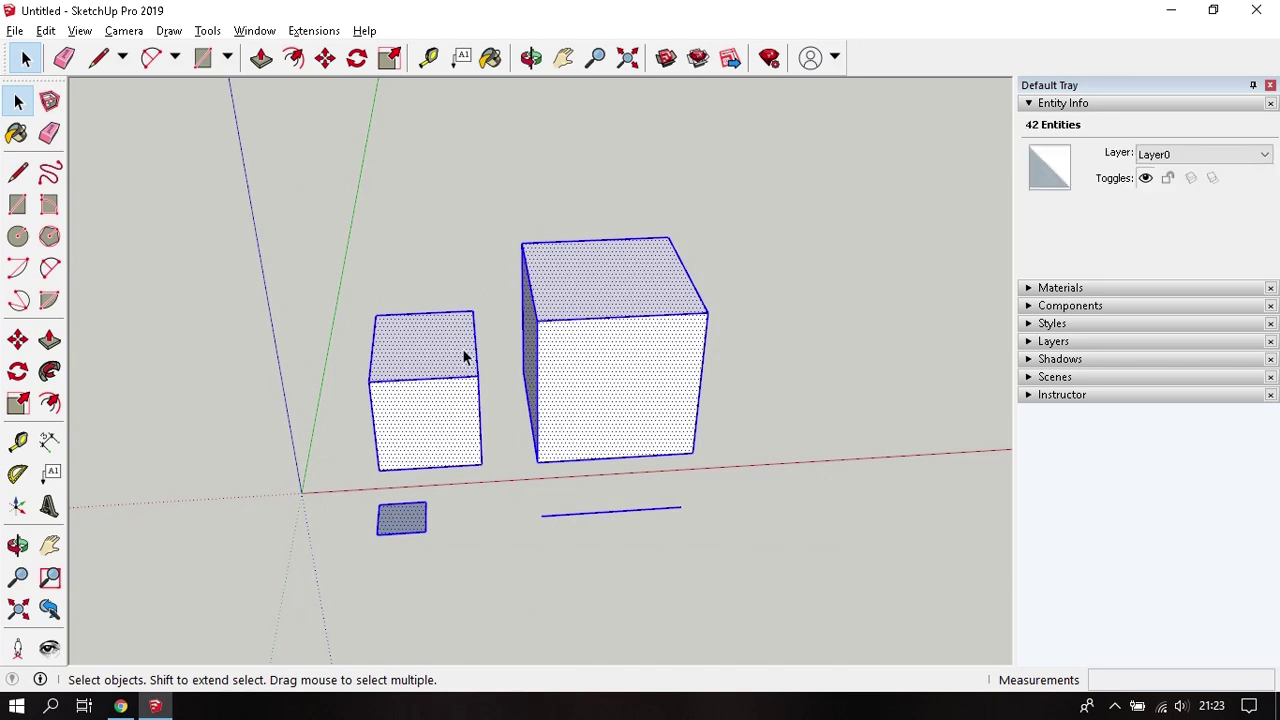
pyautogui.click(484, 265)
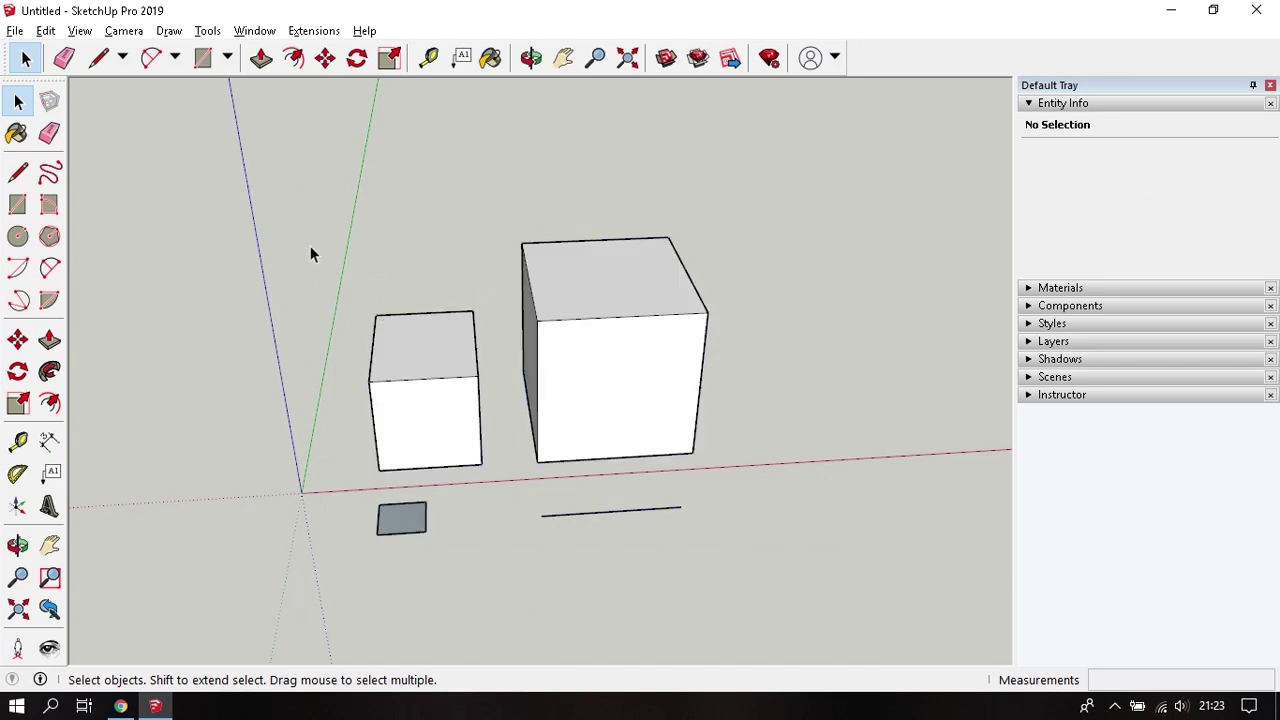